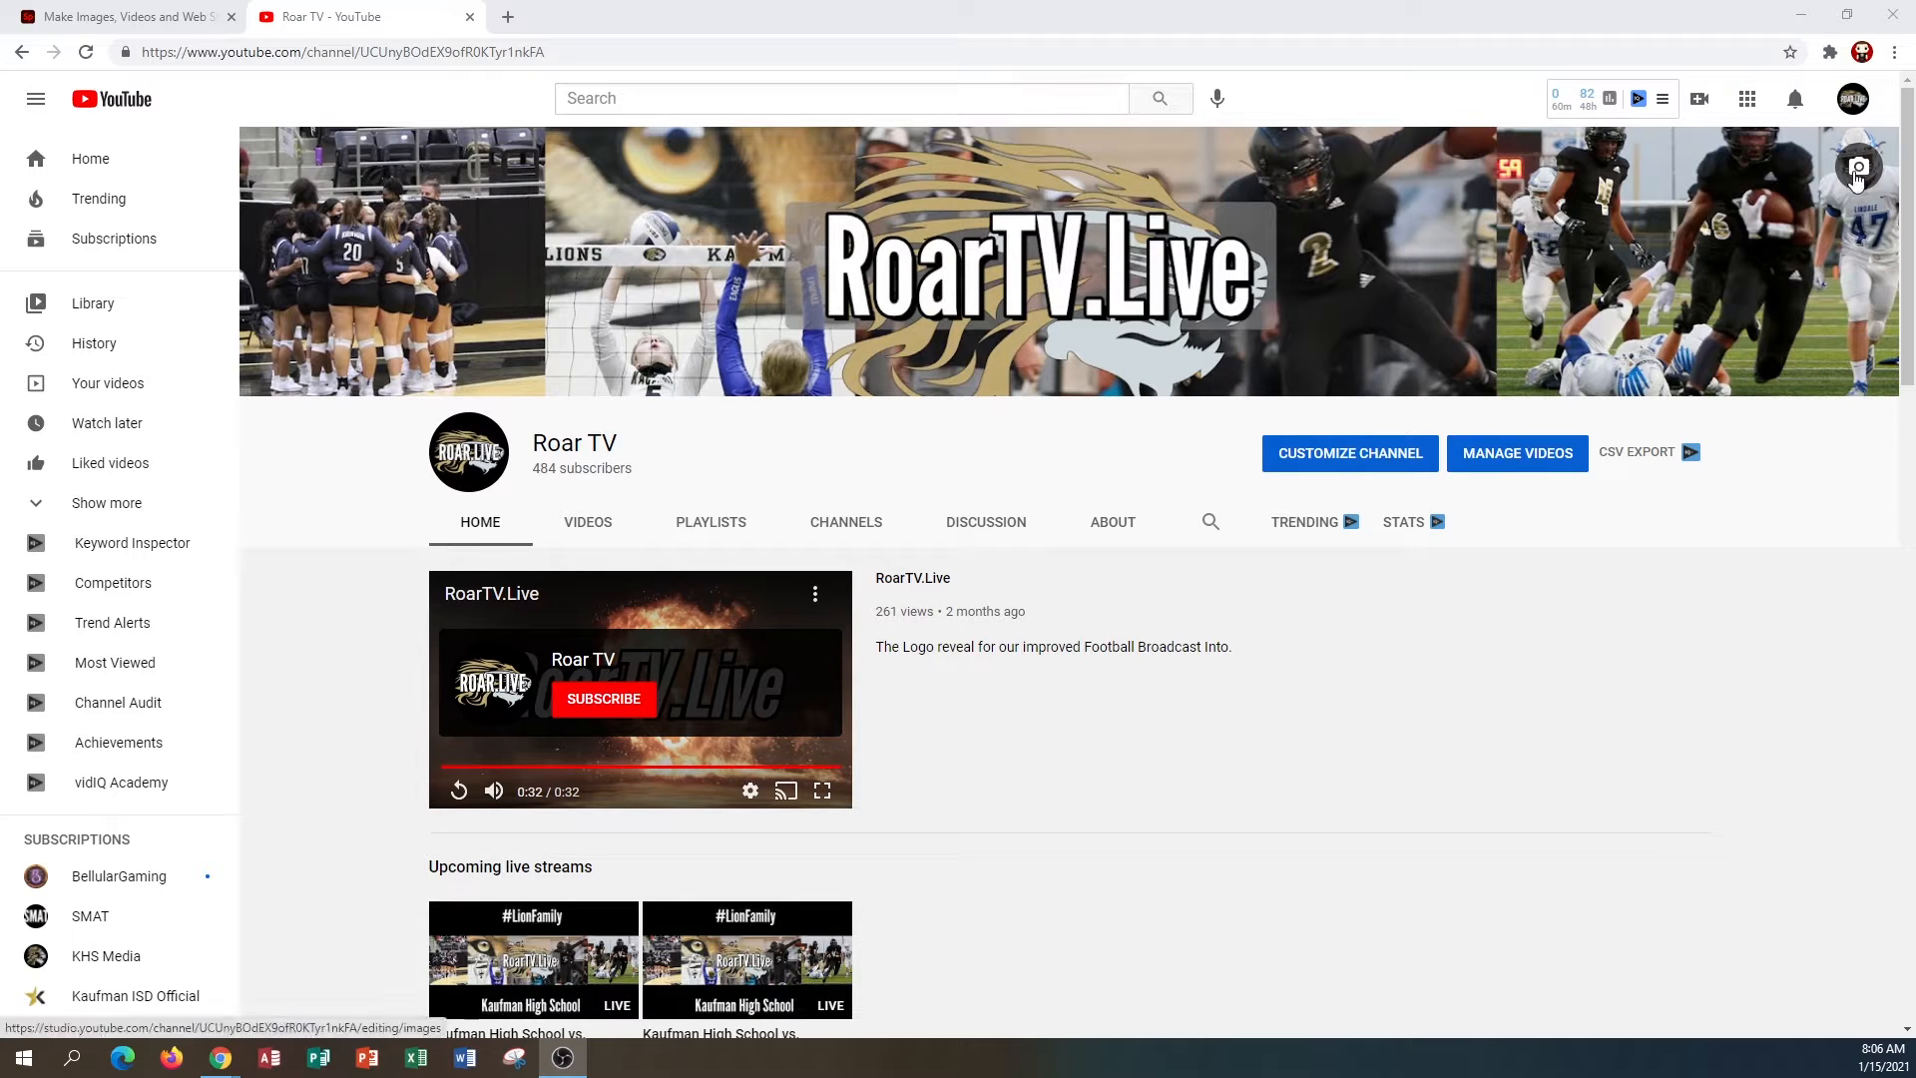
Open the channel's branding customization to review the profile picture and banner options.
{"action": "left_click", "coordinate": [1857, 175]}
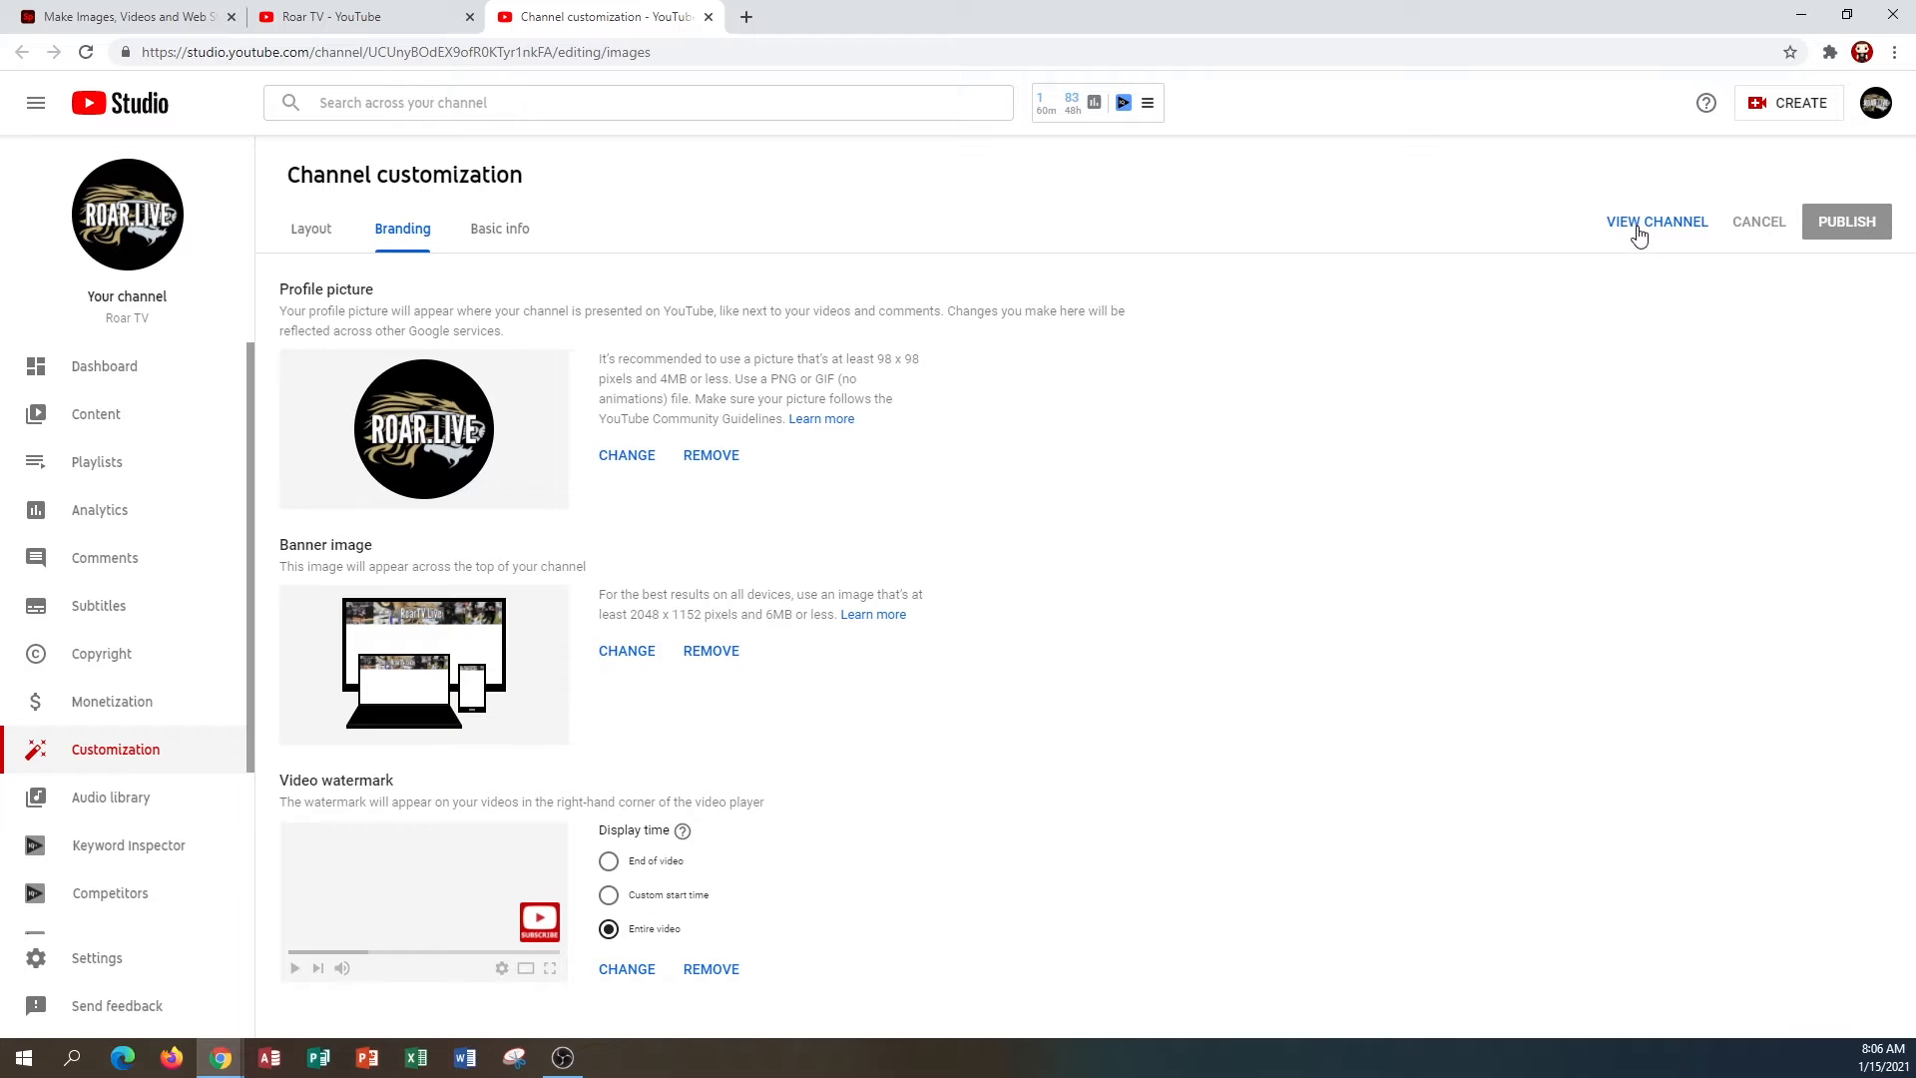
{"action": "left_click", "coordinate": [709, 17]}
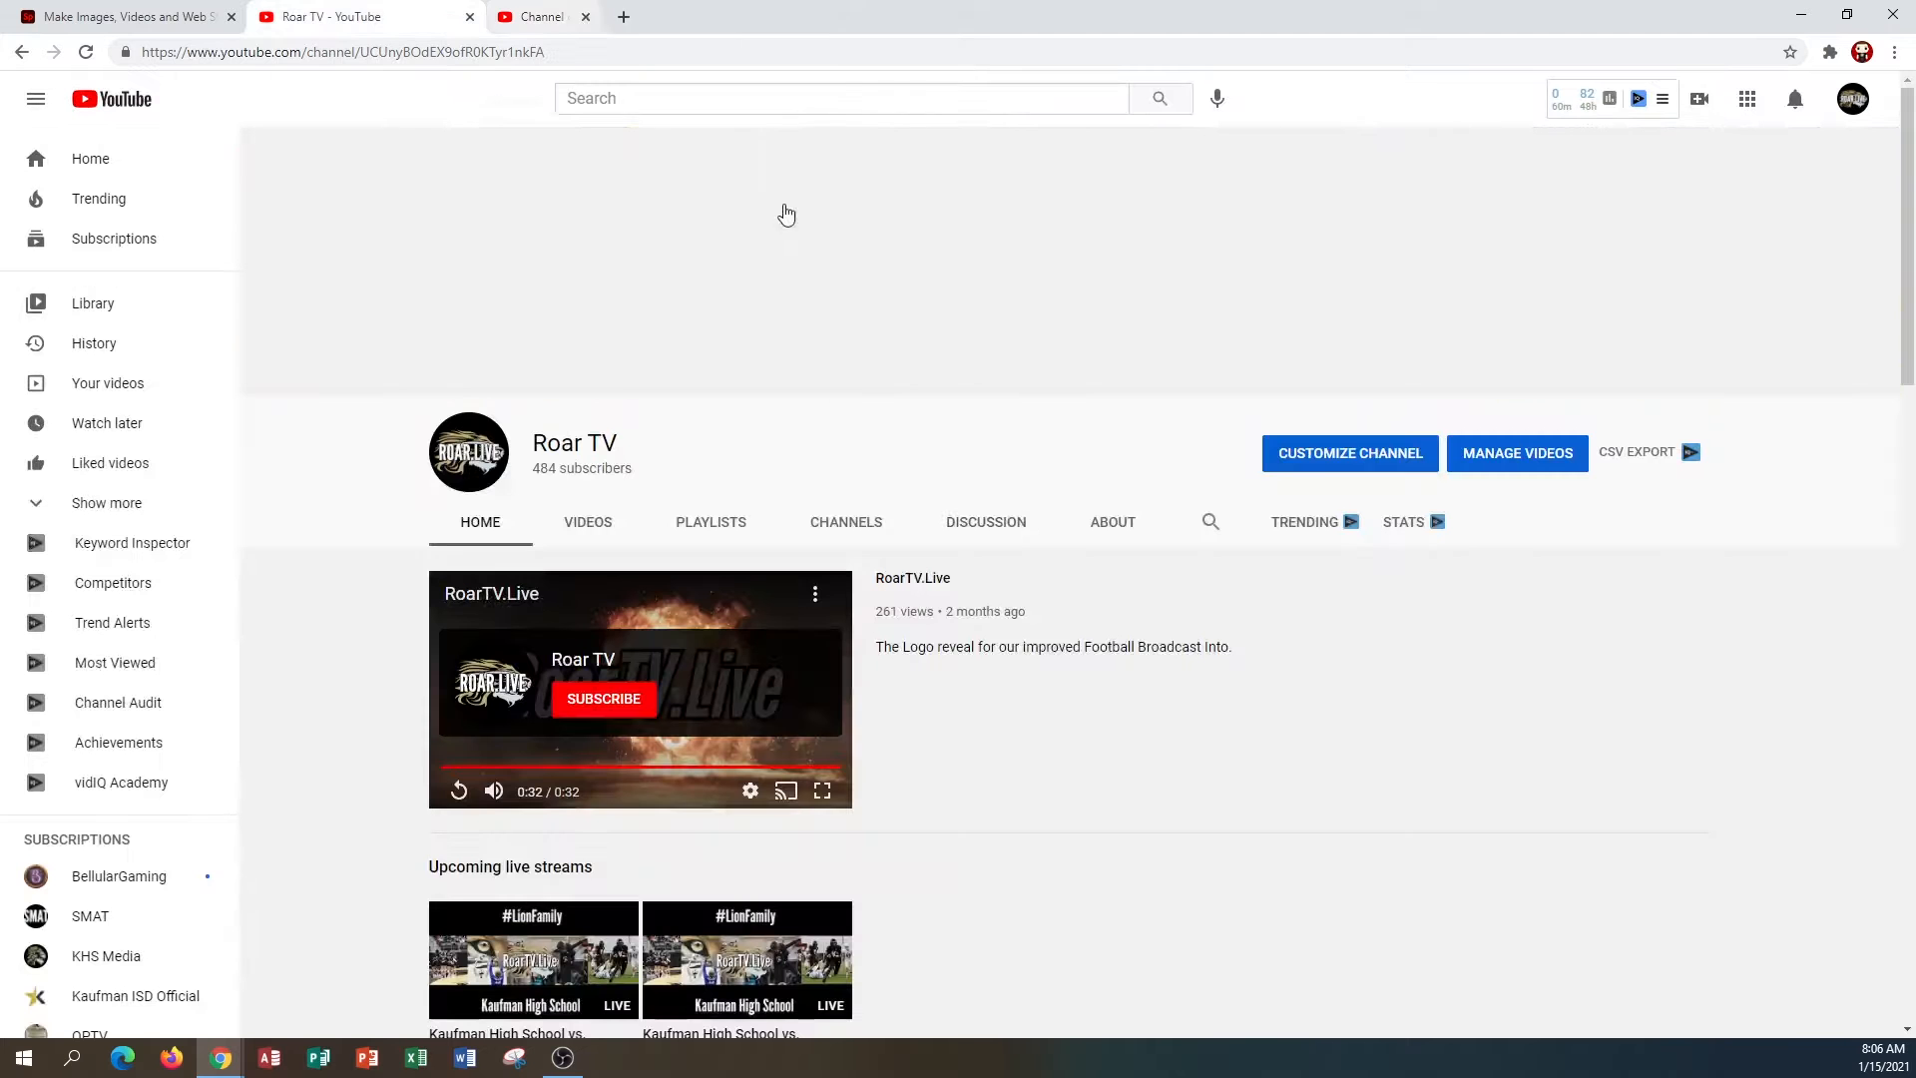
{"action": "left_click", "coordinate": [465, 471]}
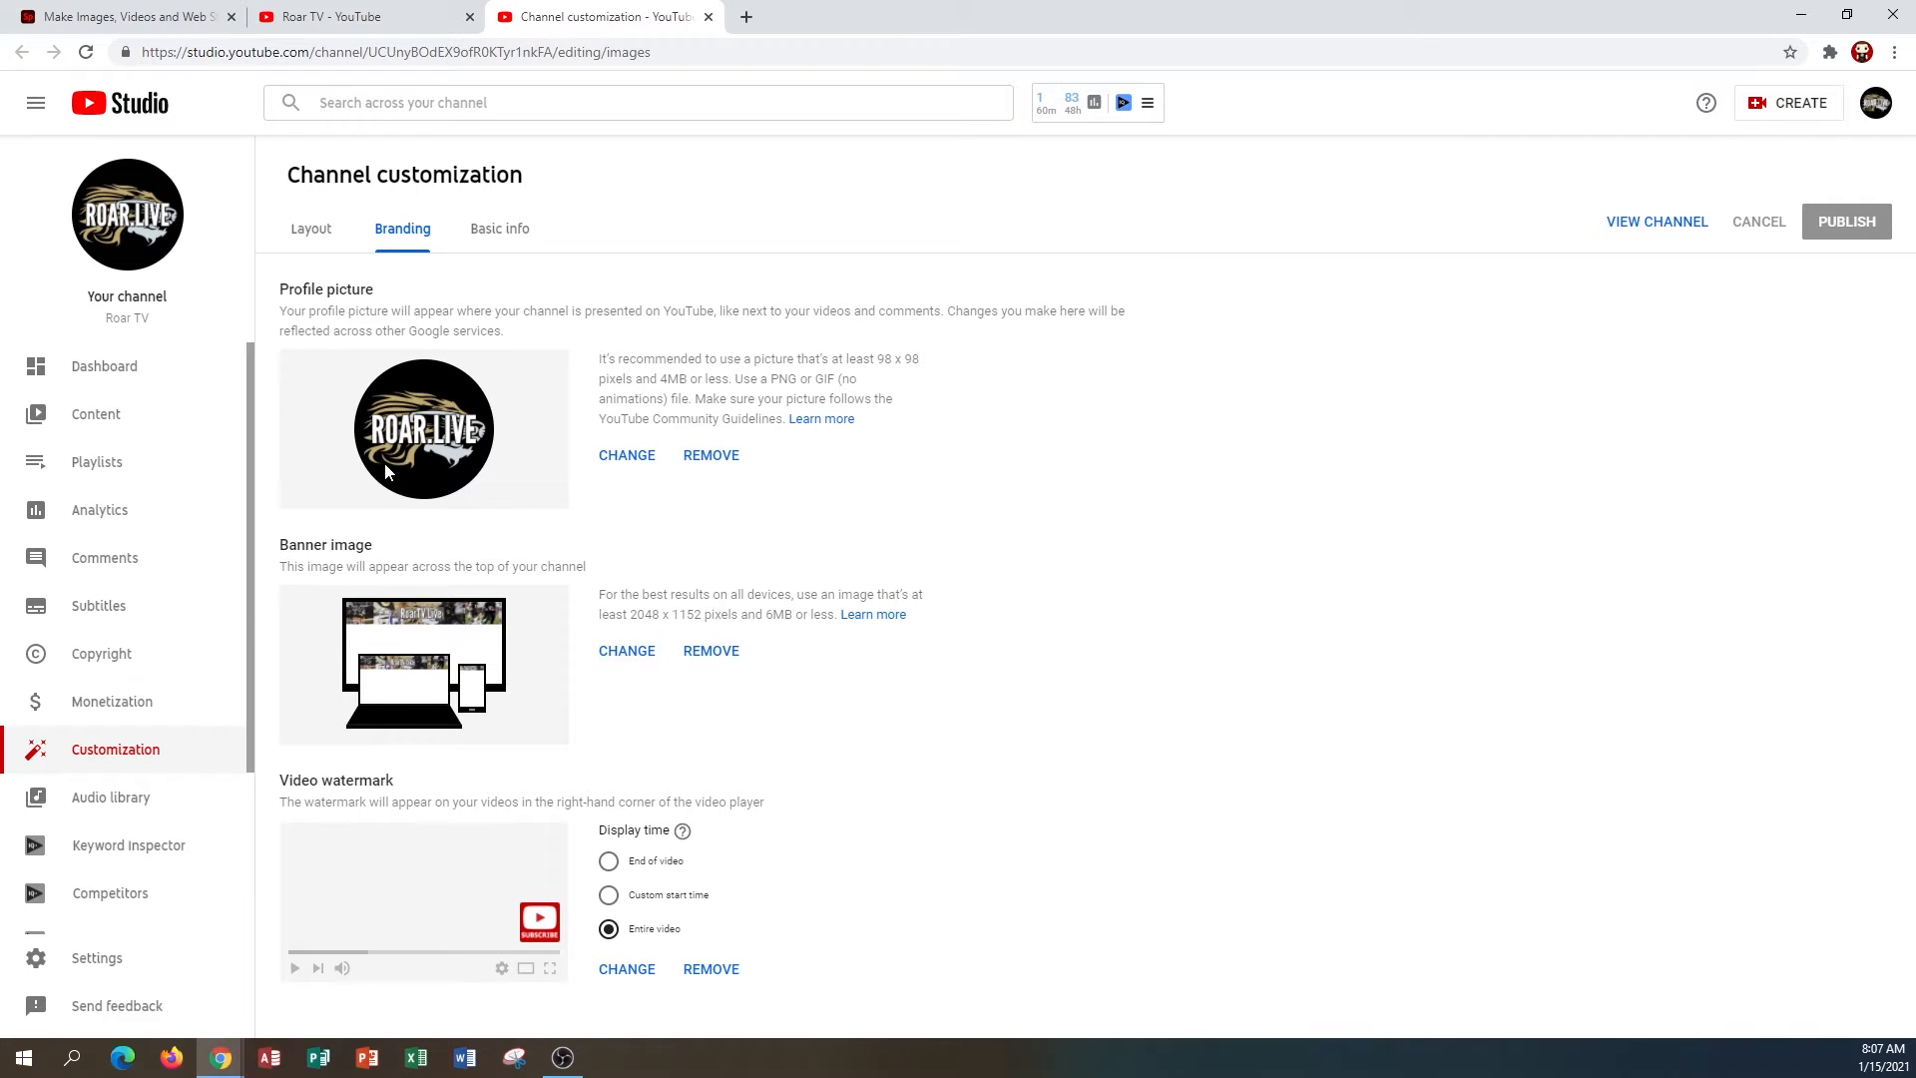
Switch to Adobe Spark and start a new custom-size graphic using the popular Square size.
{"action": "left_click", "coordinate": [153, 26]}
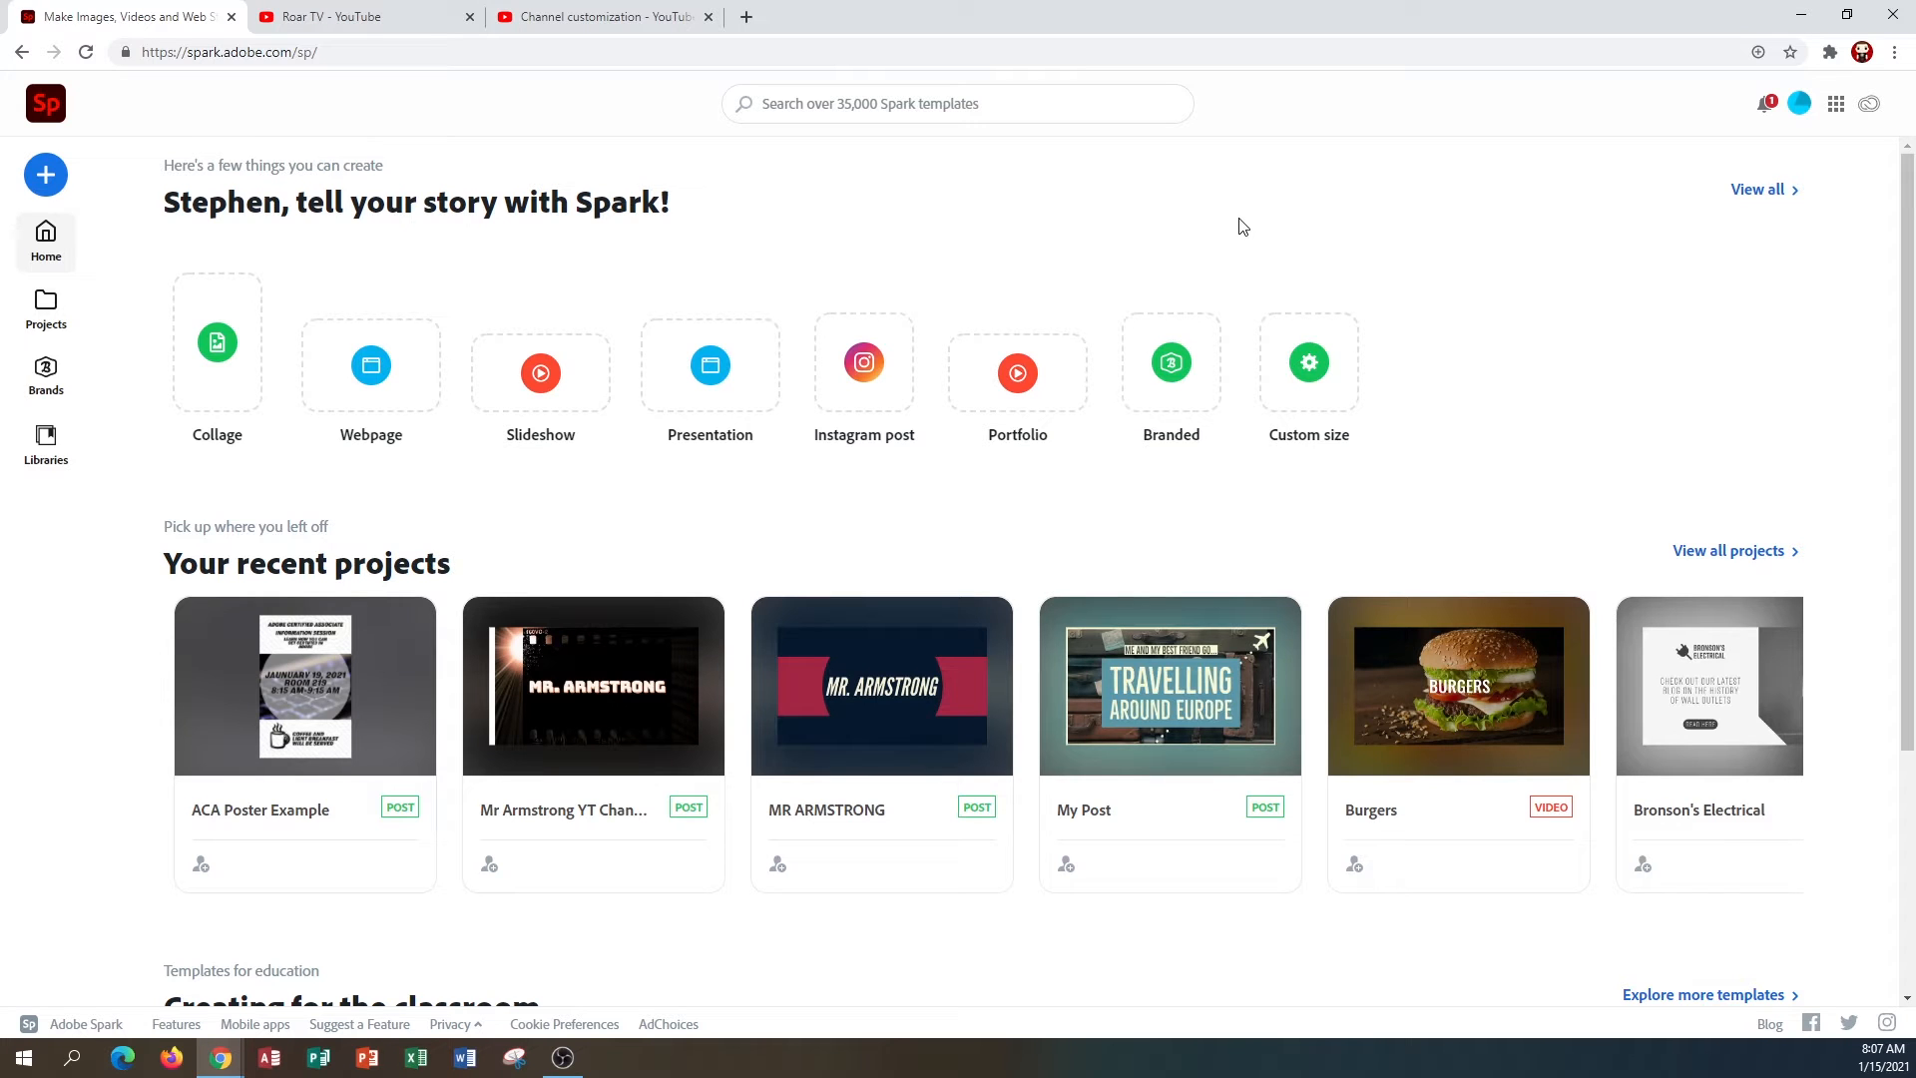
{"action": "left_click", "coordinate": [47, 177]}
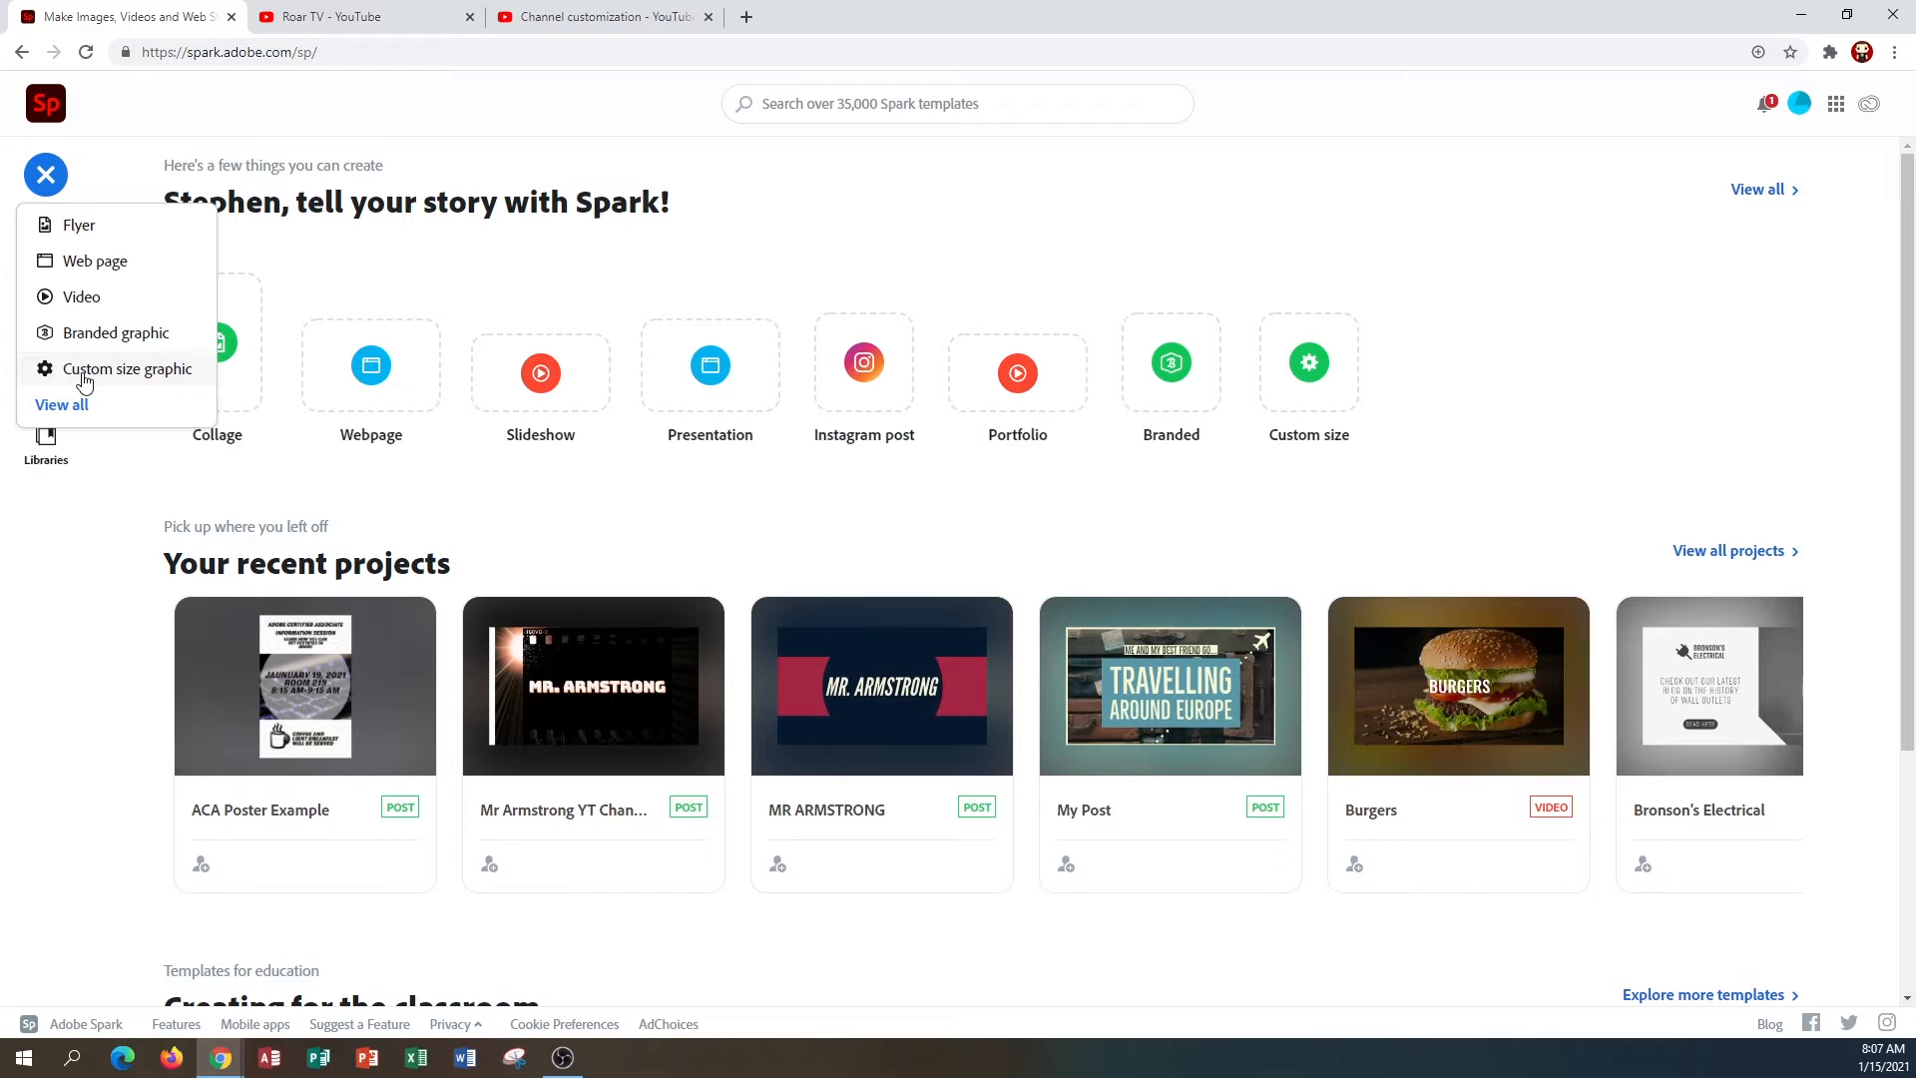
{"action": "left_click", "coordinate": [84, 377]}
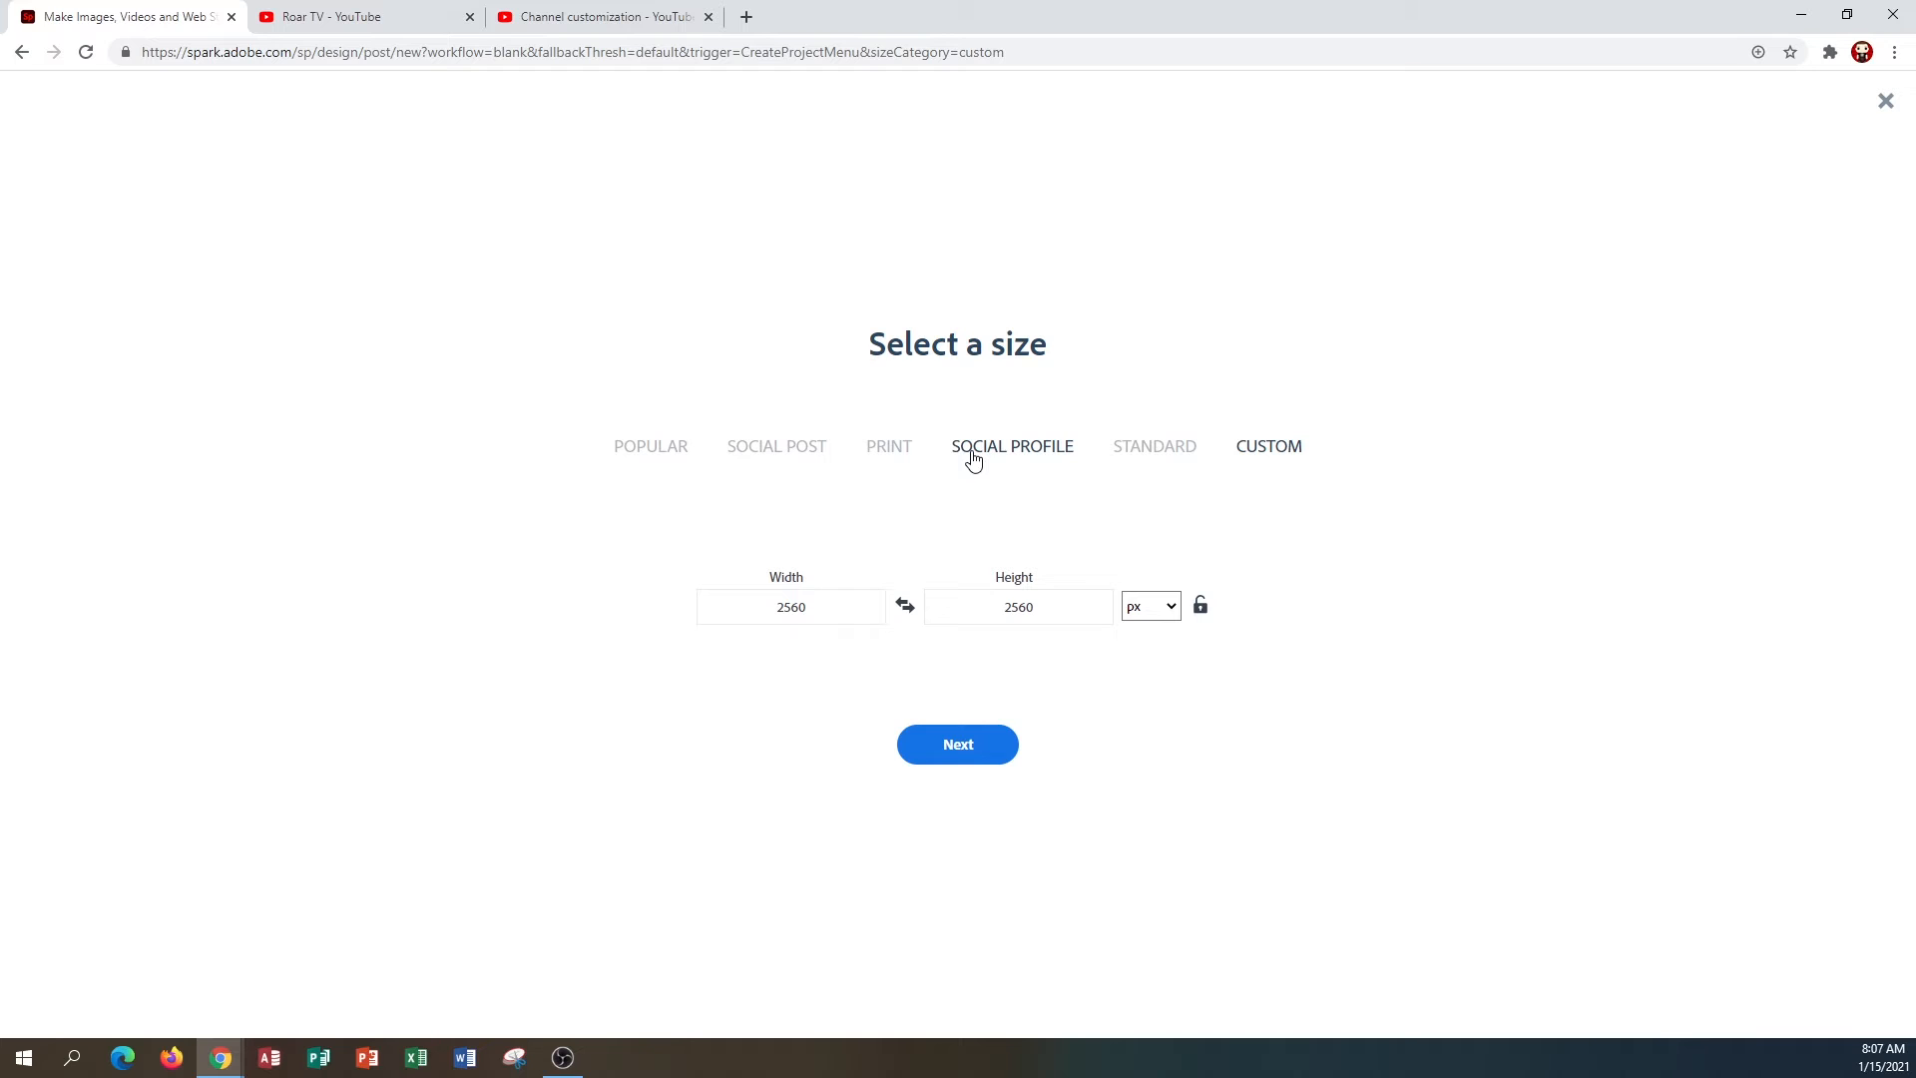
{"action": "left_click", "coordinate": [643, 454]}
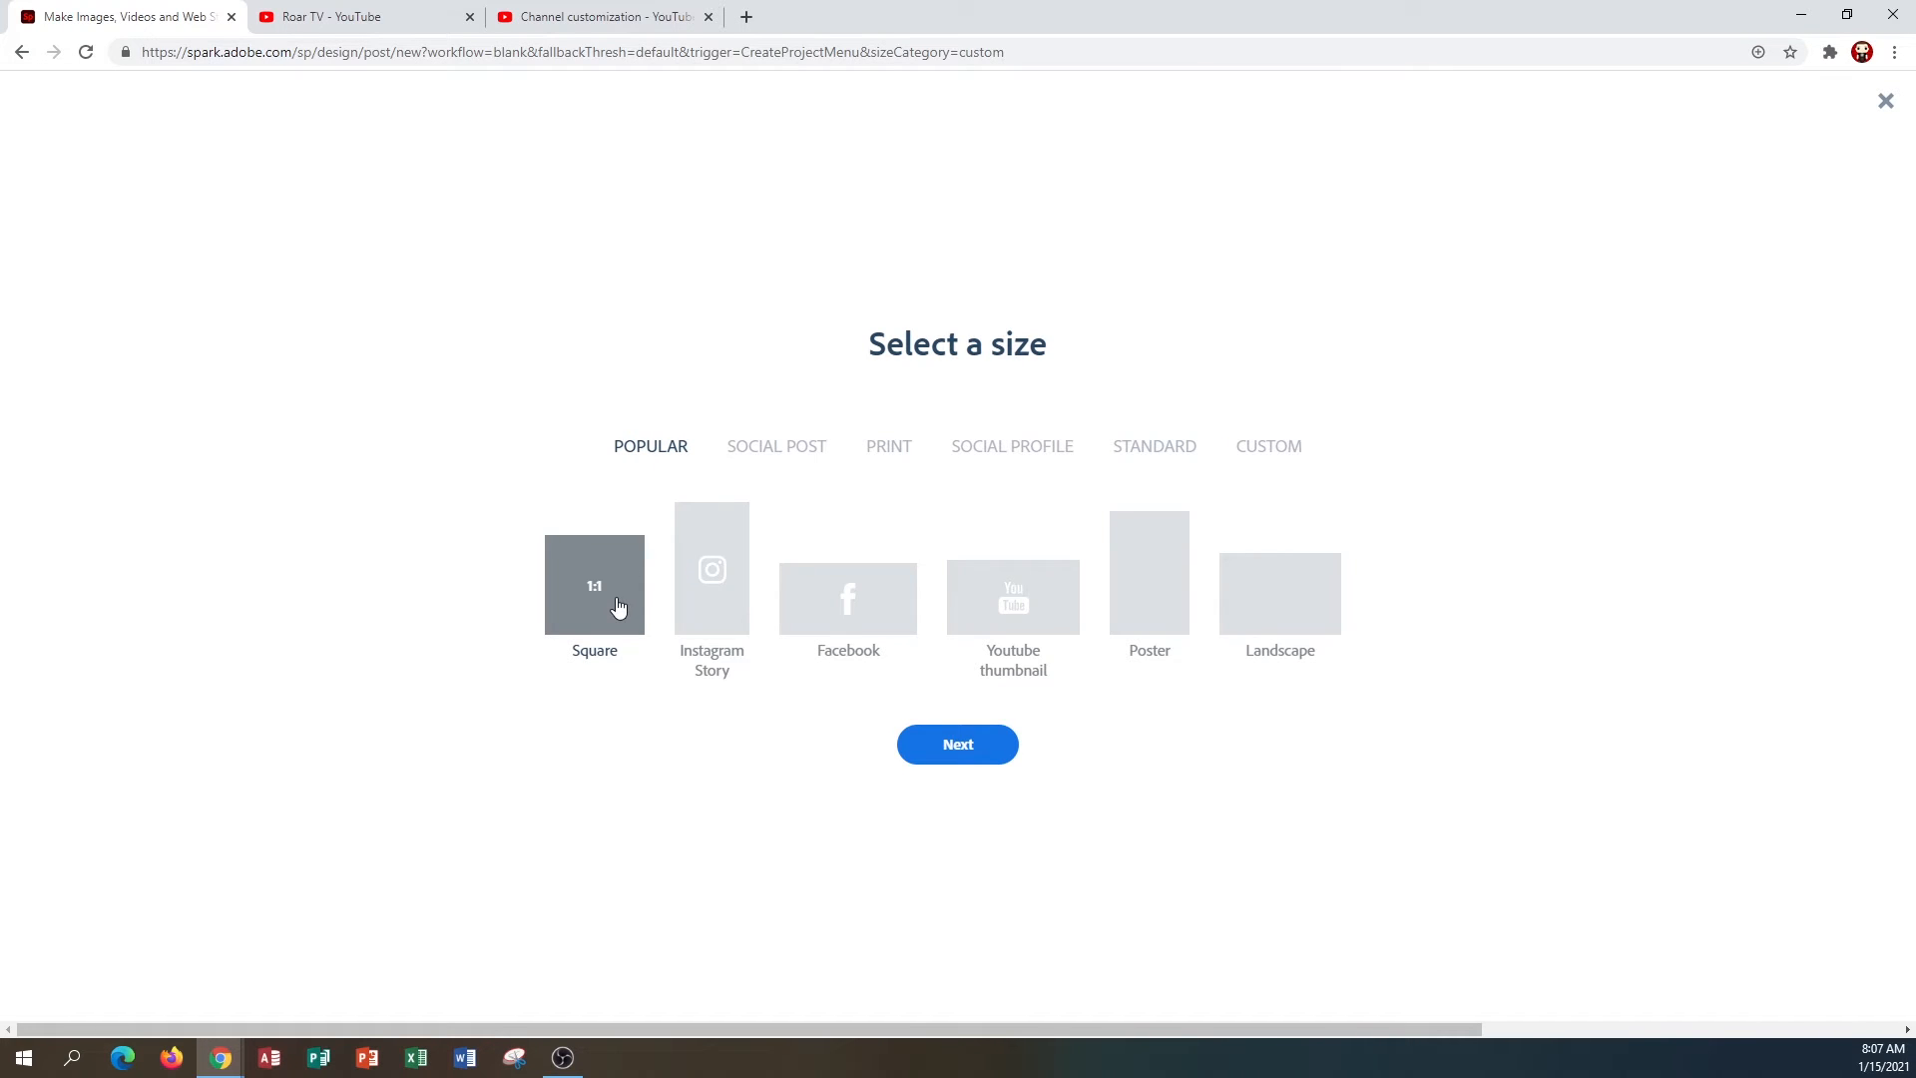
{"action": "left_click", "coordinate": [933, 760]}
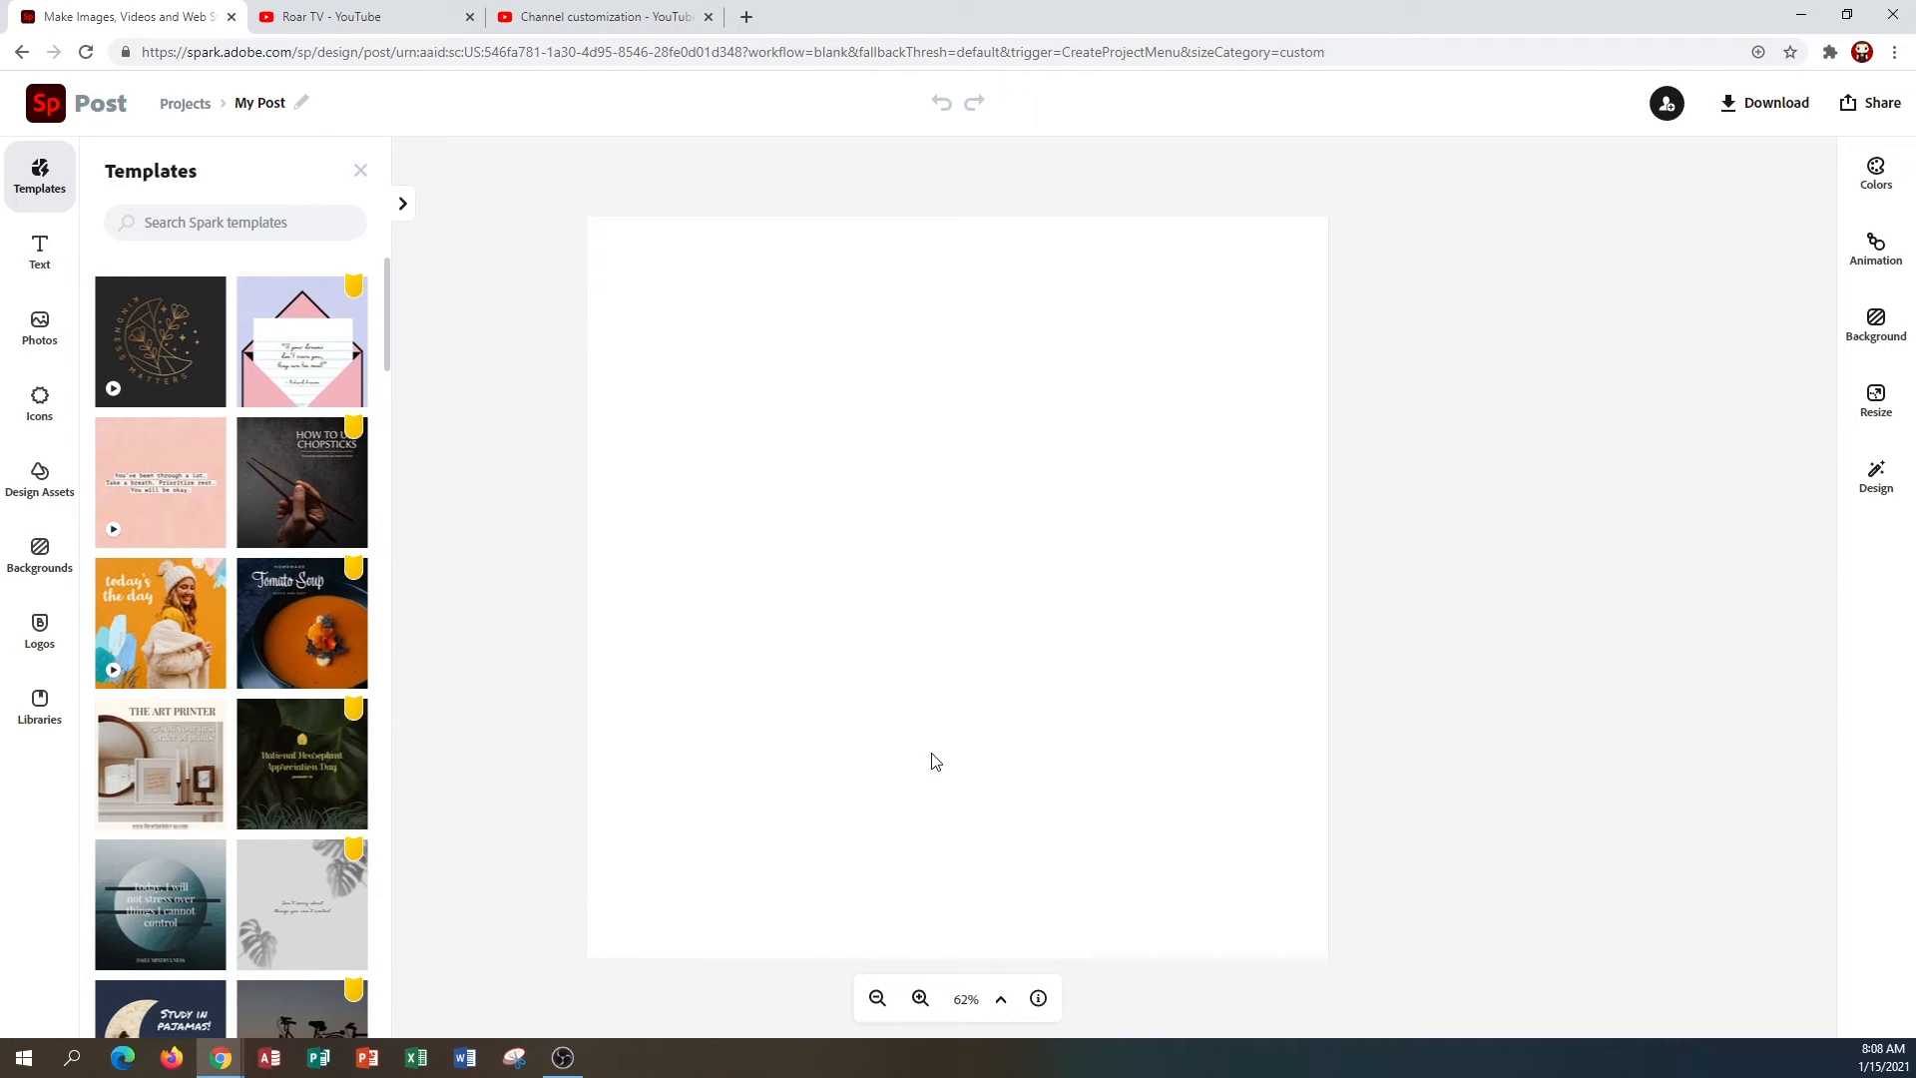
Apply a dark grey color theme with yellow accents to the blank canvas.
{"action": "left_click", "coordinate": [40, 550]}
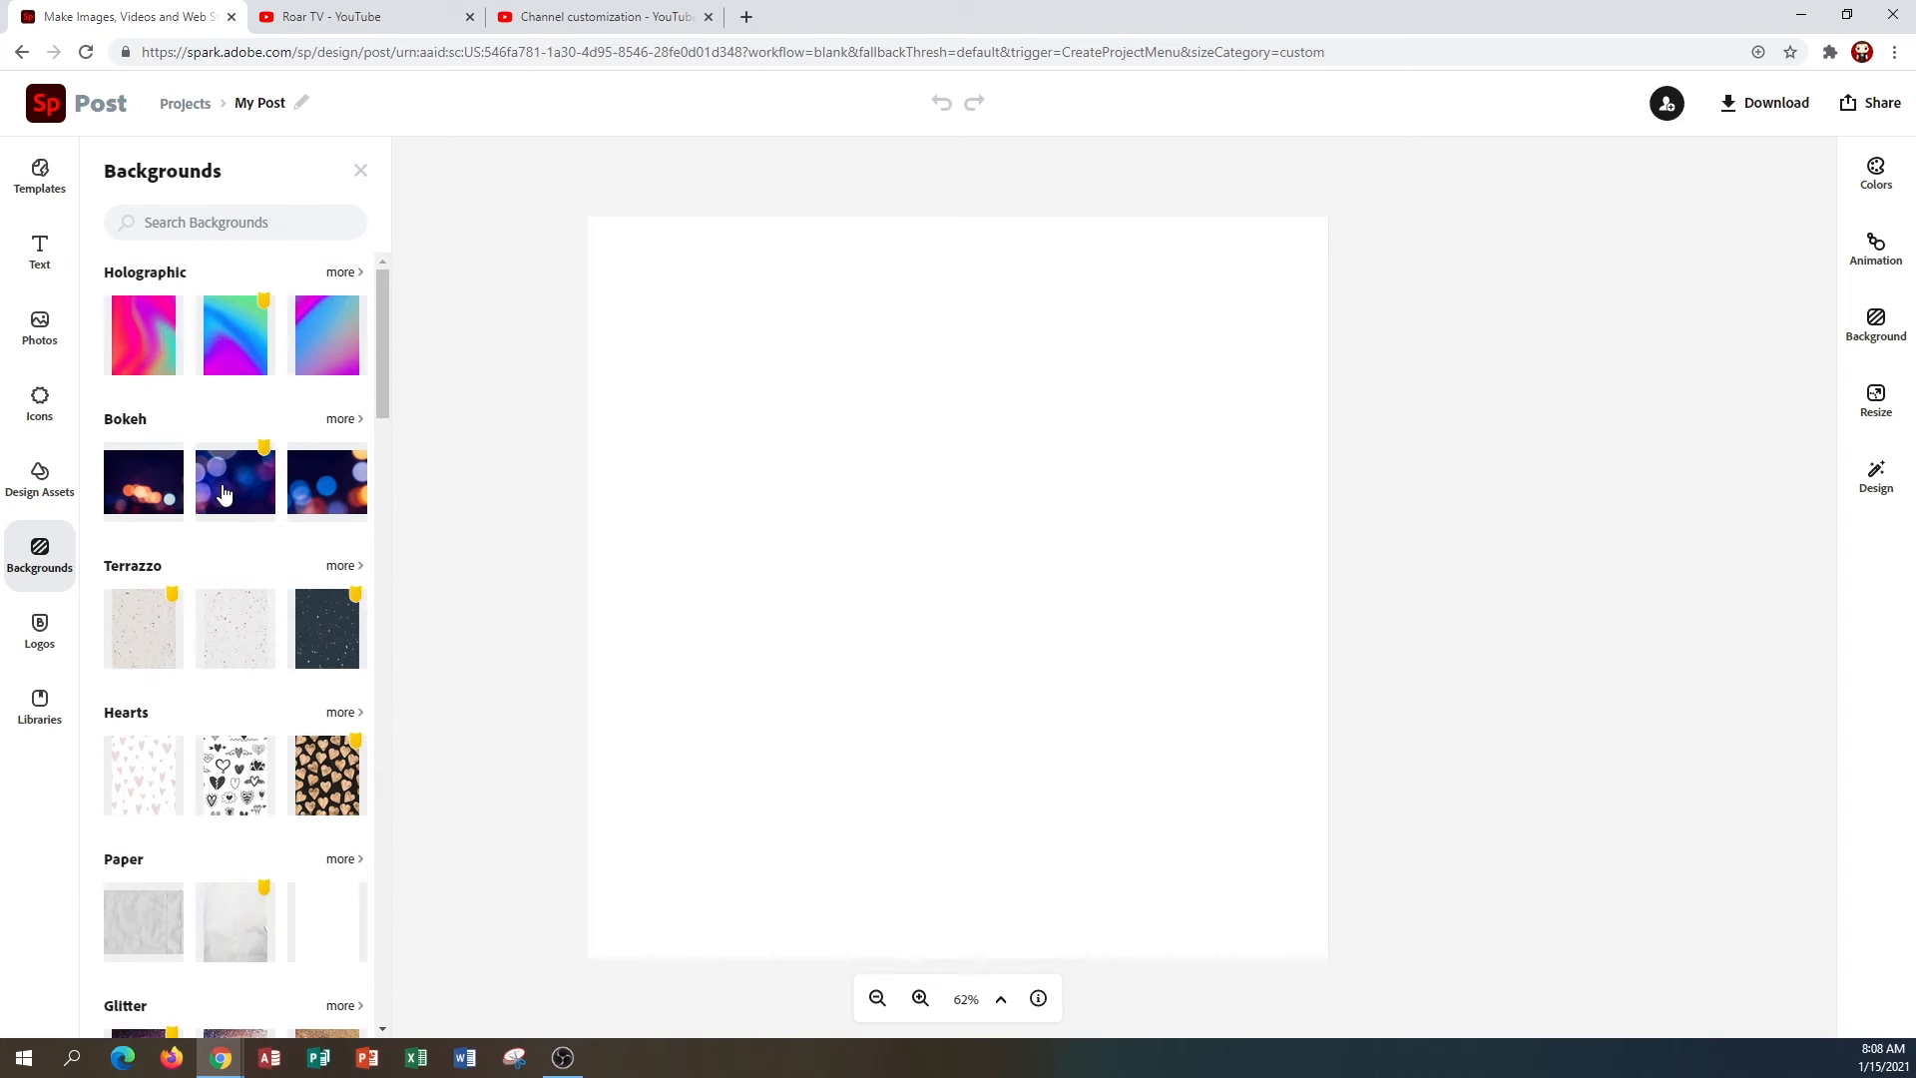
{"action": "left_click", "coordinate": [1886, 177]}
{"action": "scroll", "coordinate": [1656, 519], "scroll_direction": "down", "scroll_amount": 2}
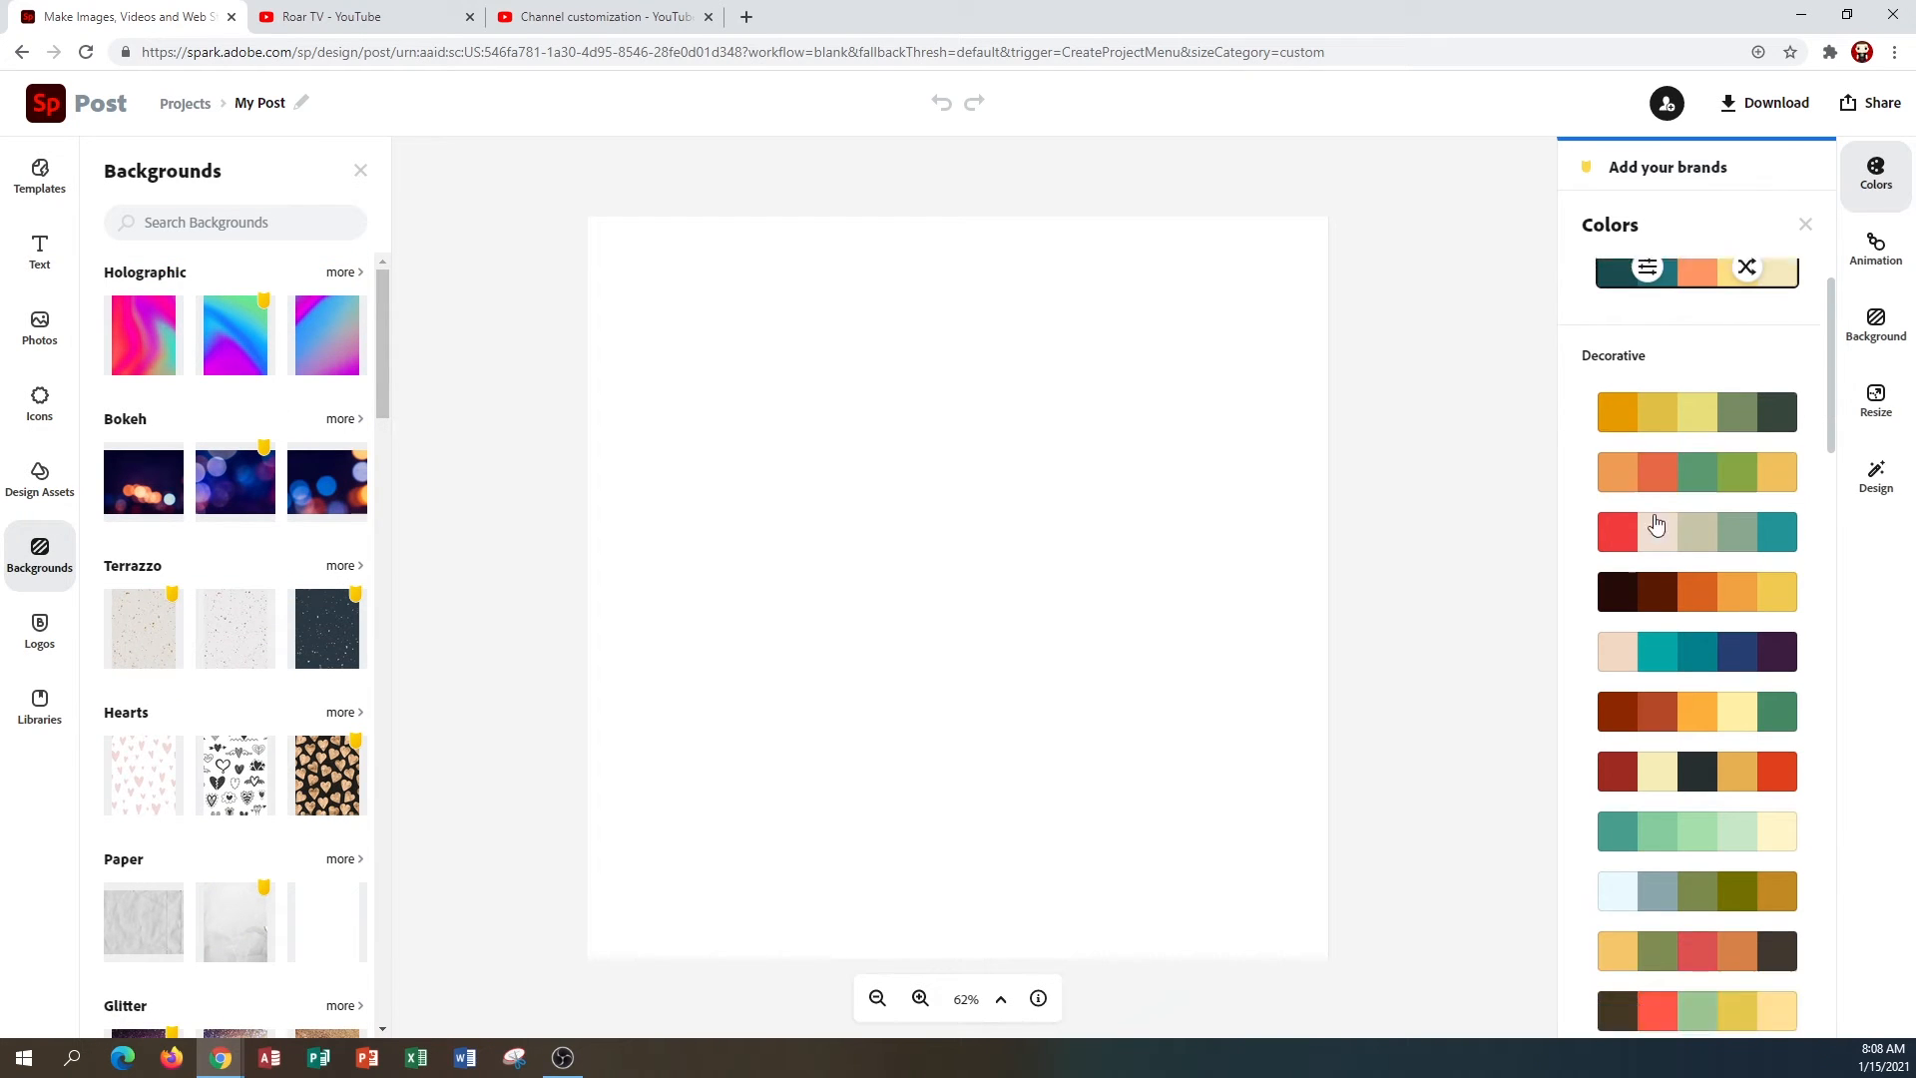
{"action": "scroll", "coordinate": [1655, 521], "scroll_direction": "down", "scroll_amount": 10}
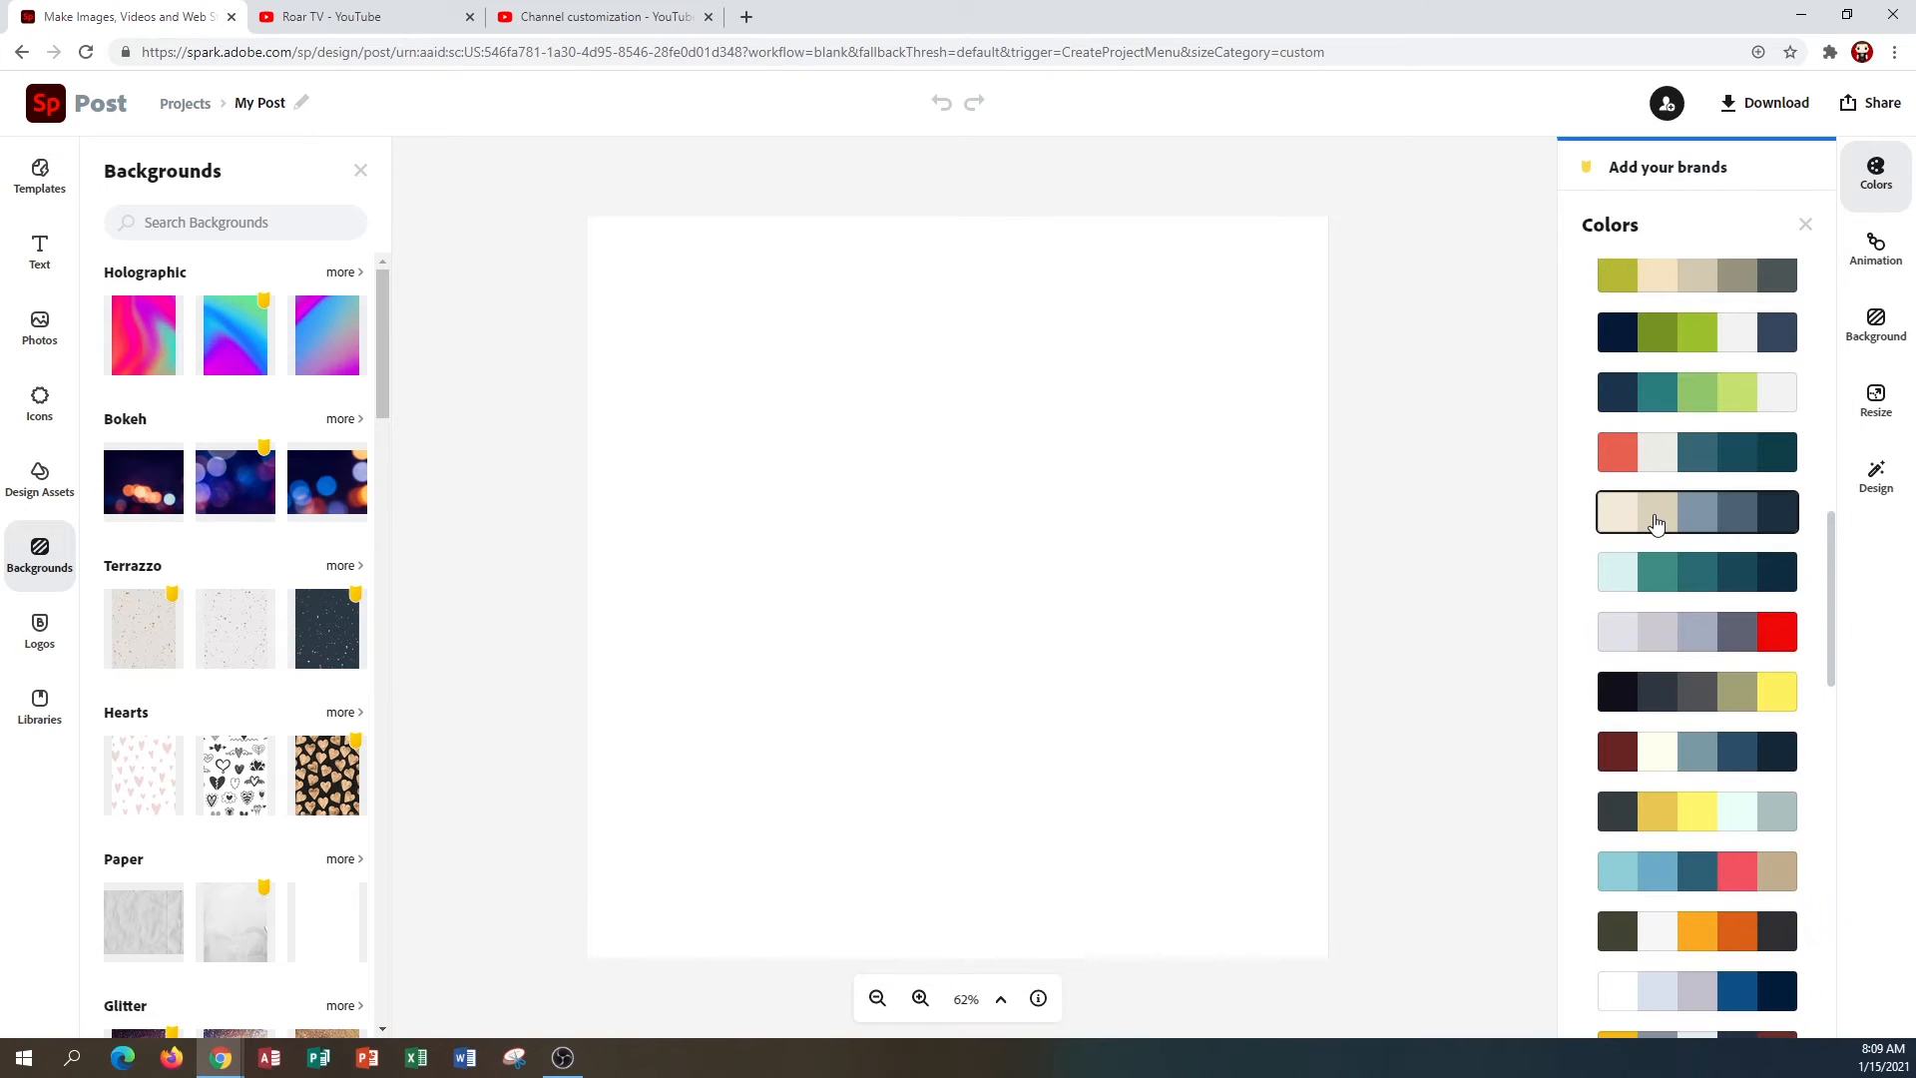
{"action": "left_click", "coordinate": [1654, 689]}
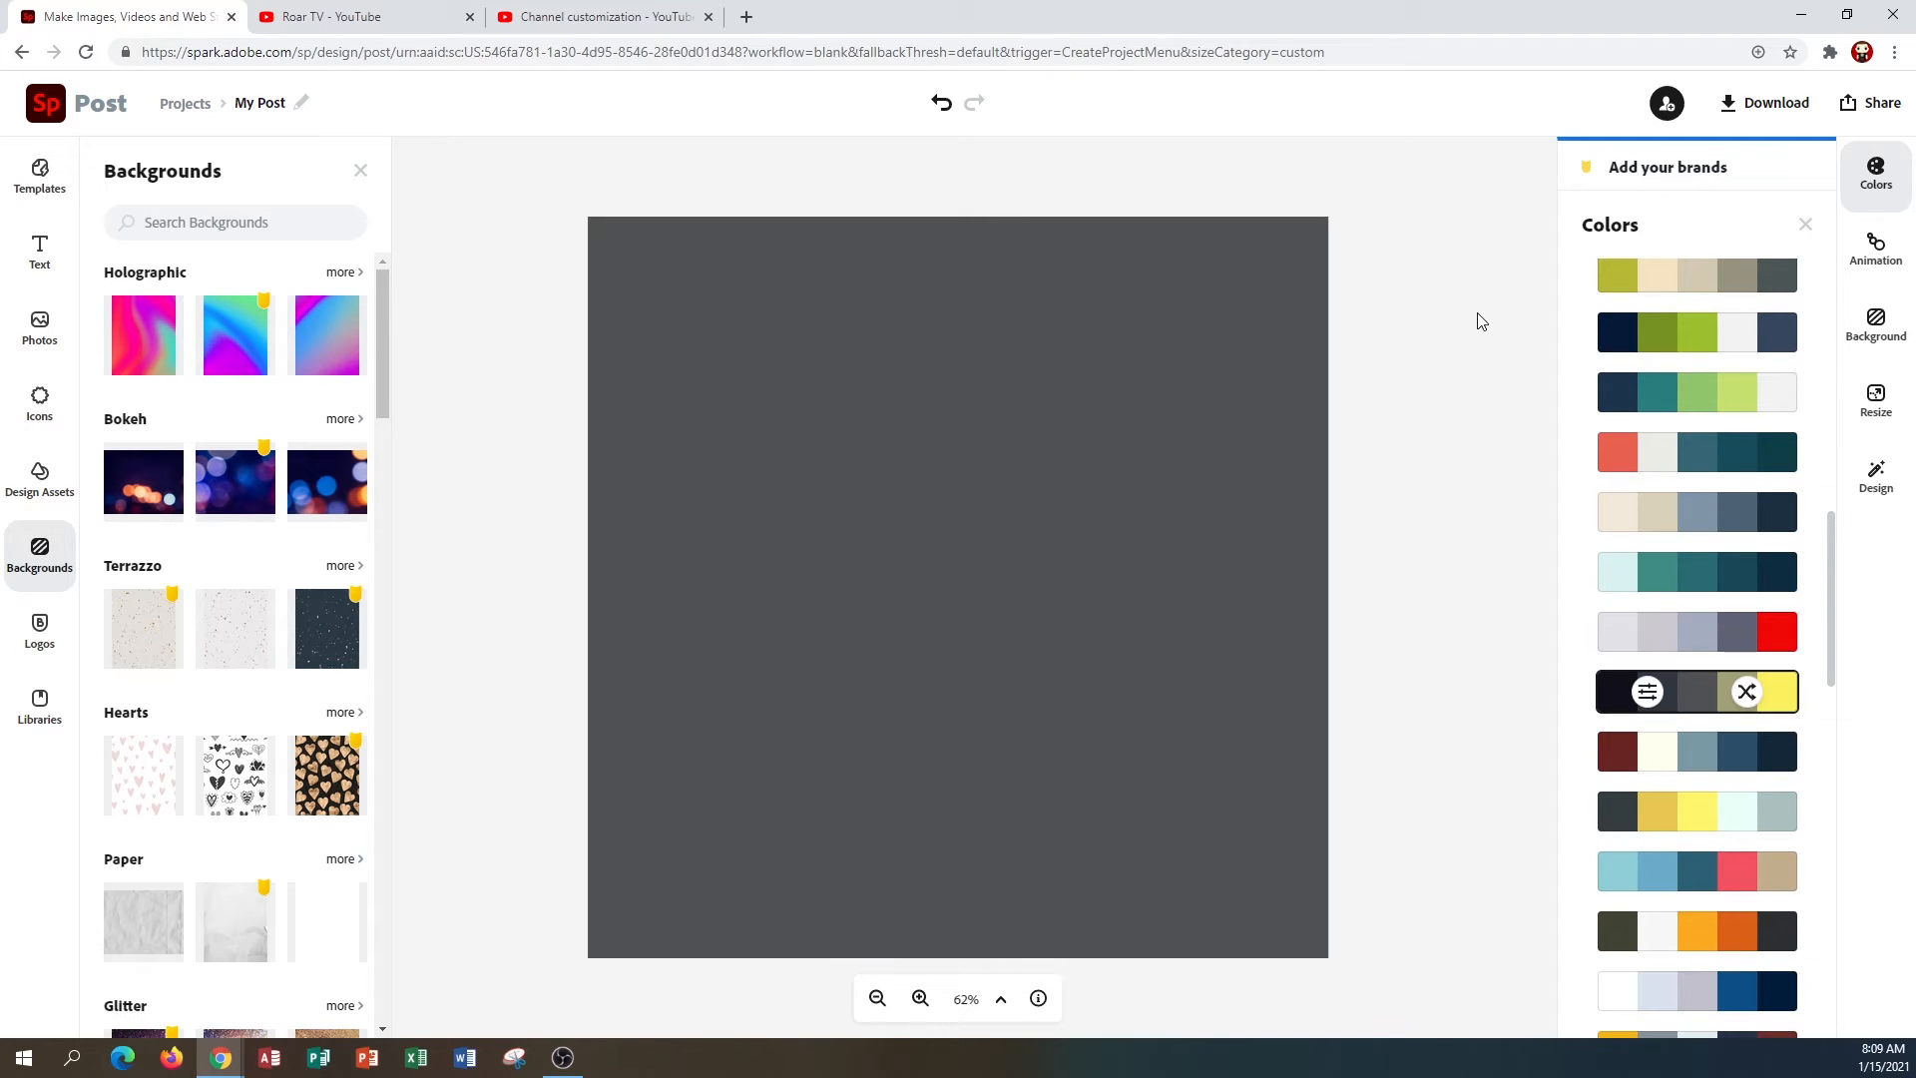
Add the 'Now 50% off!' starburst text design to the canvas.
{"action": "left_click", "coordinate": [48, 254]}
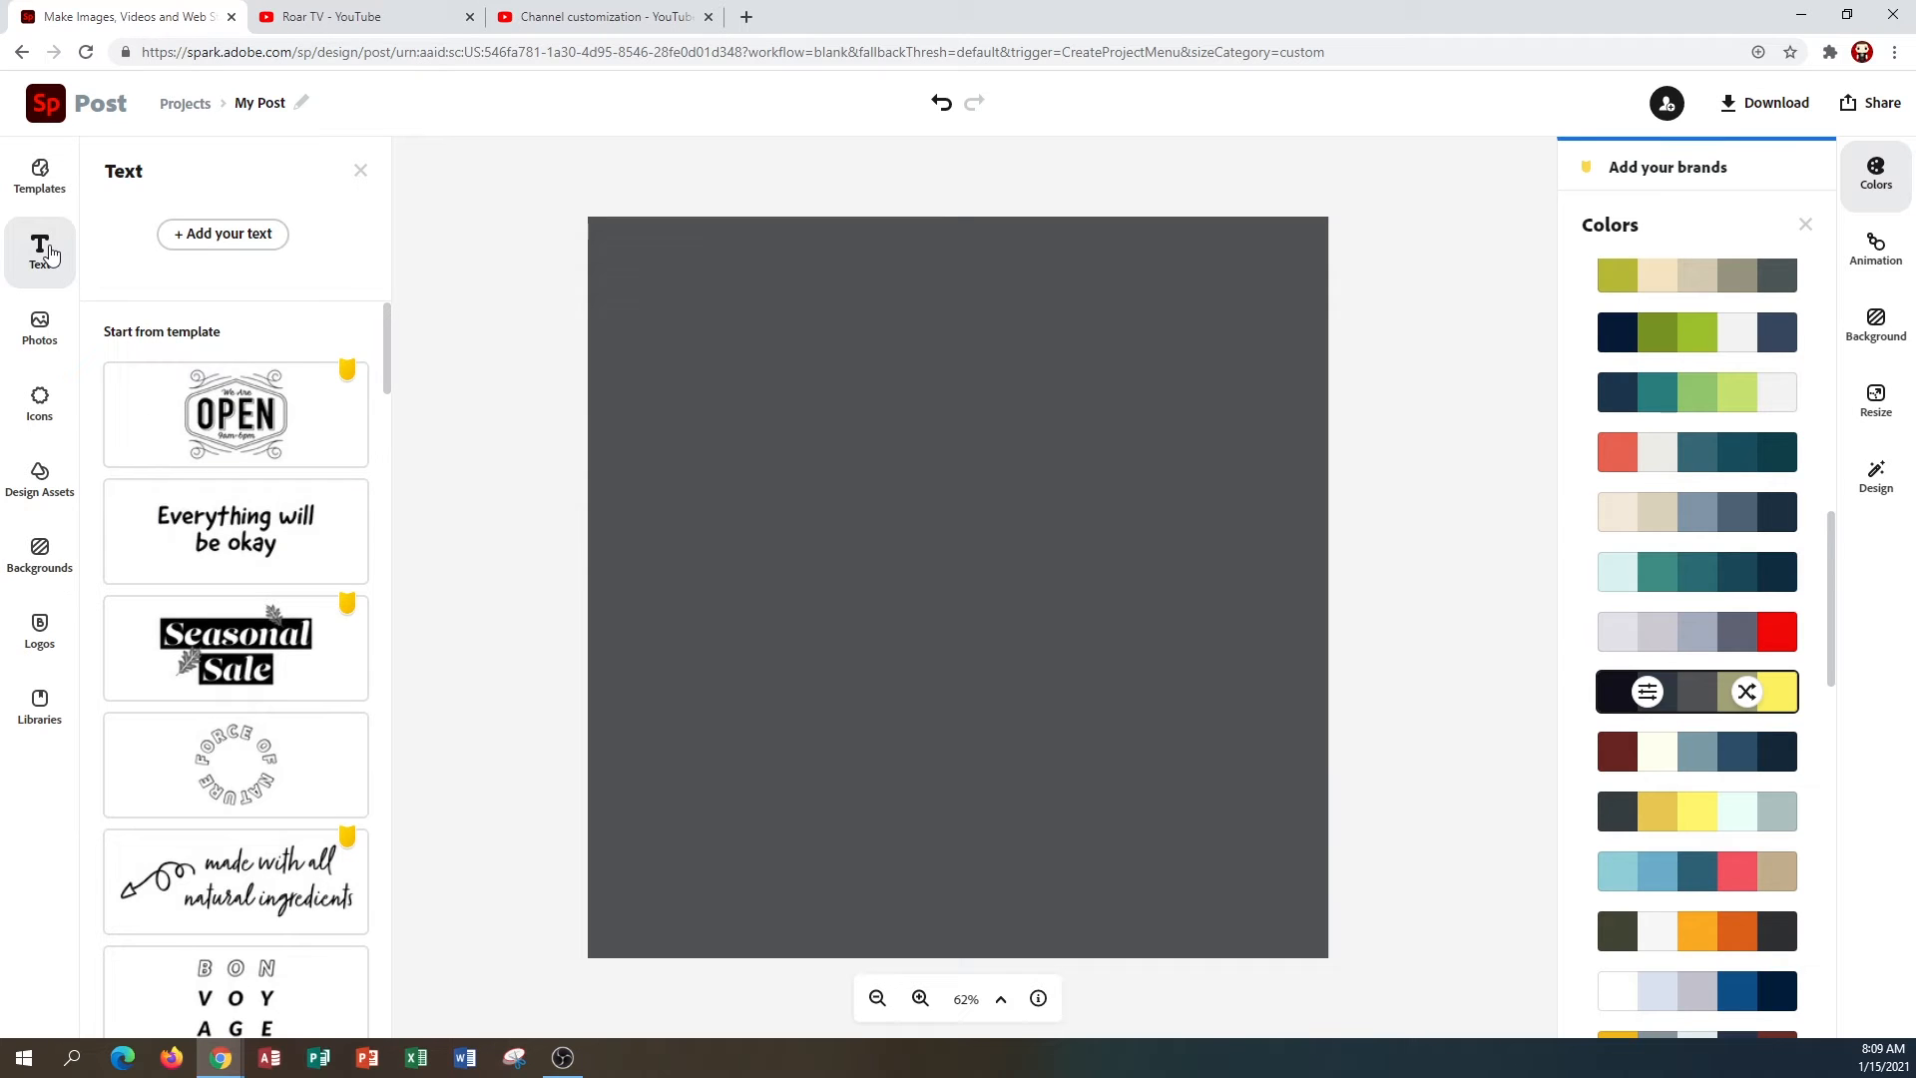
{"action": "scroll", "coordinate": [284, 540], "scroll_direction": "down", "scroll_amount": 2}
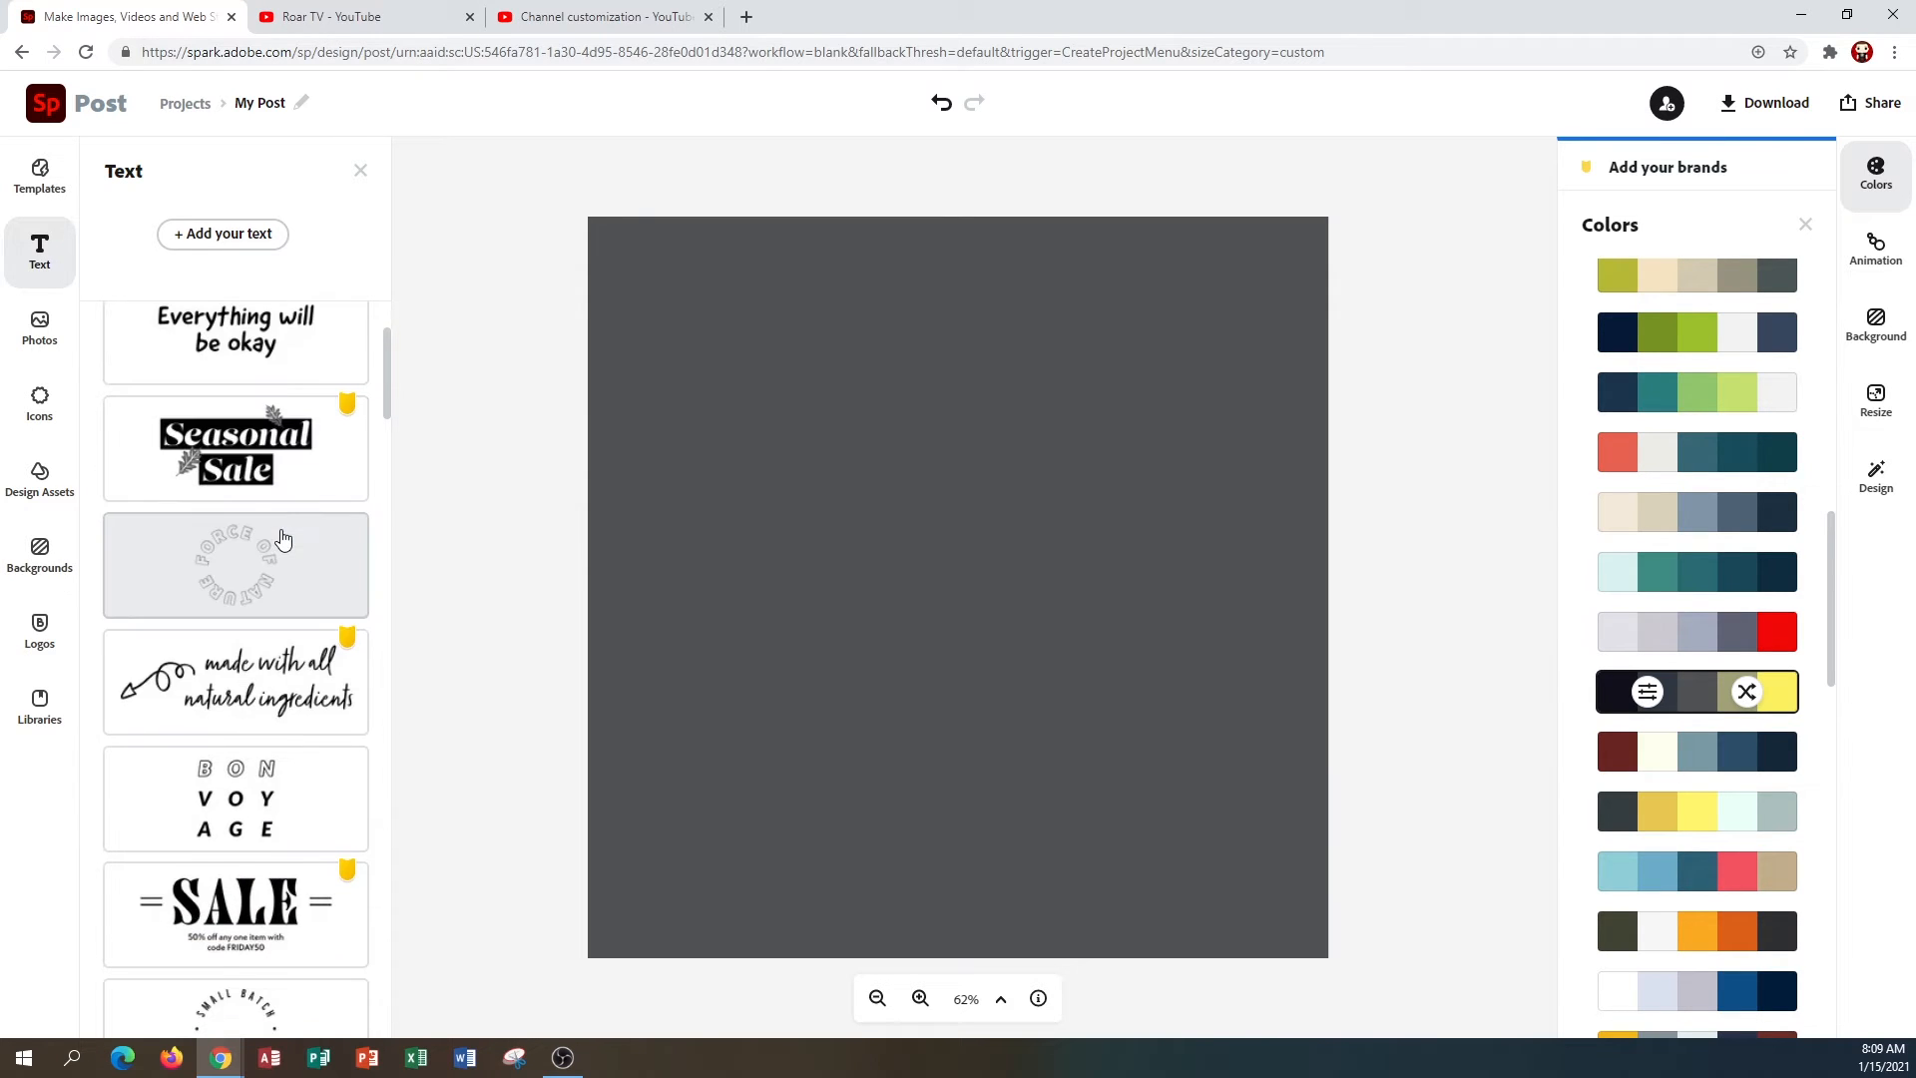
{"action": "scroll", "coordinate": [267, 561], "scroll_direction": "down", "scroll_amount": 2}
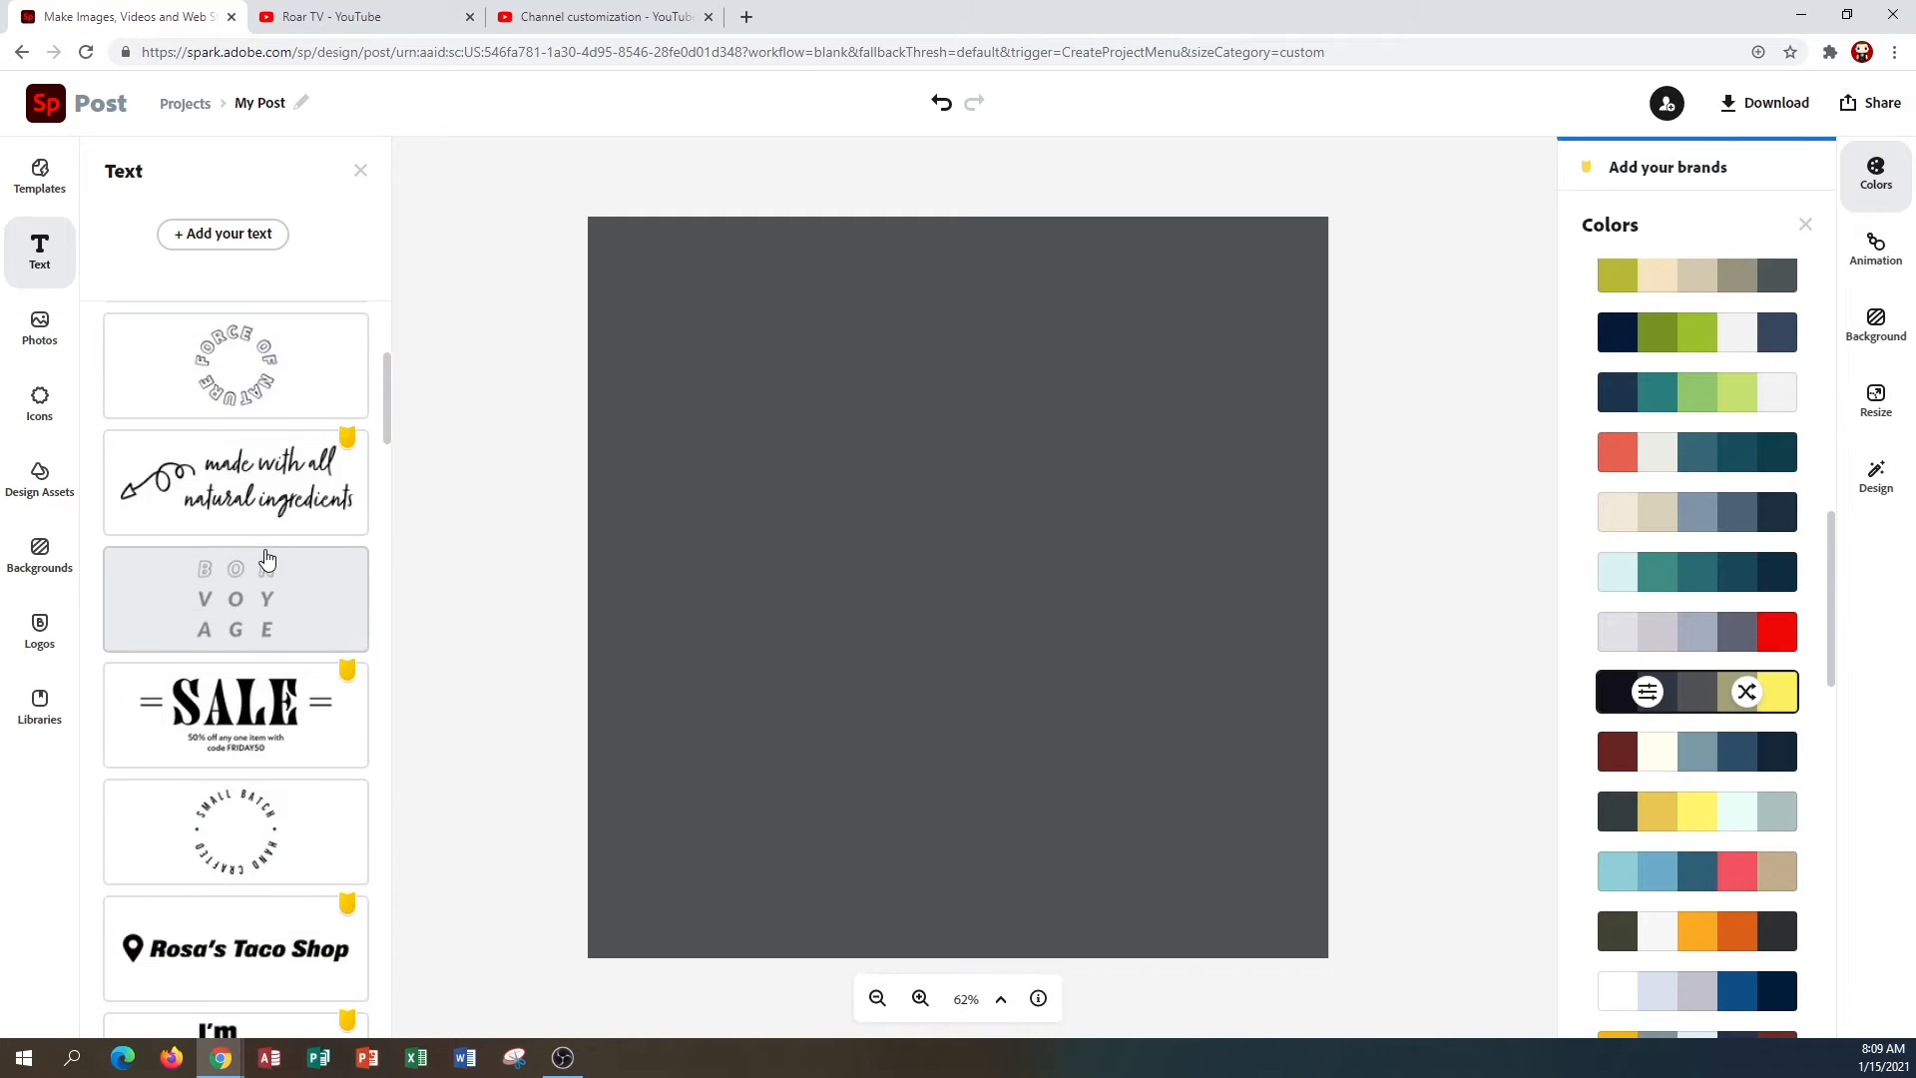
{"action": "scroll", "coordinate": [266, 558], "scroll_direction": "down", "scroll_amount": 5}
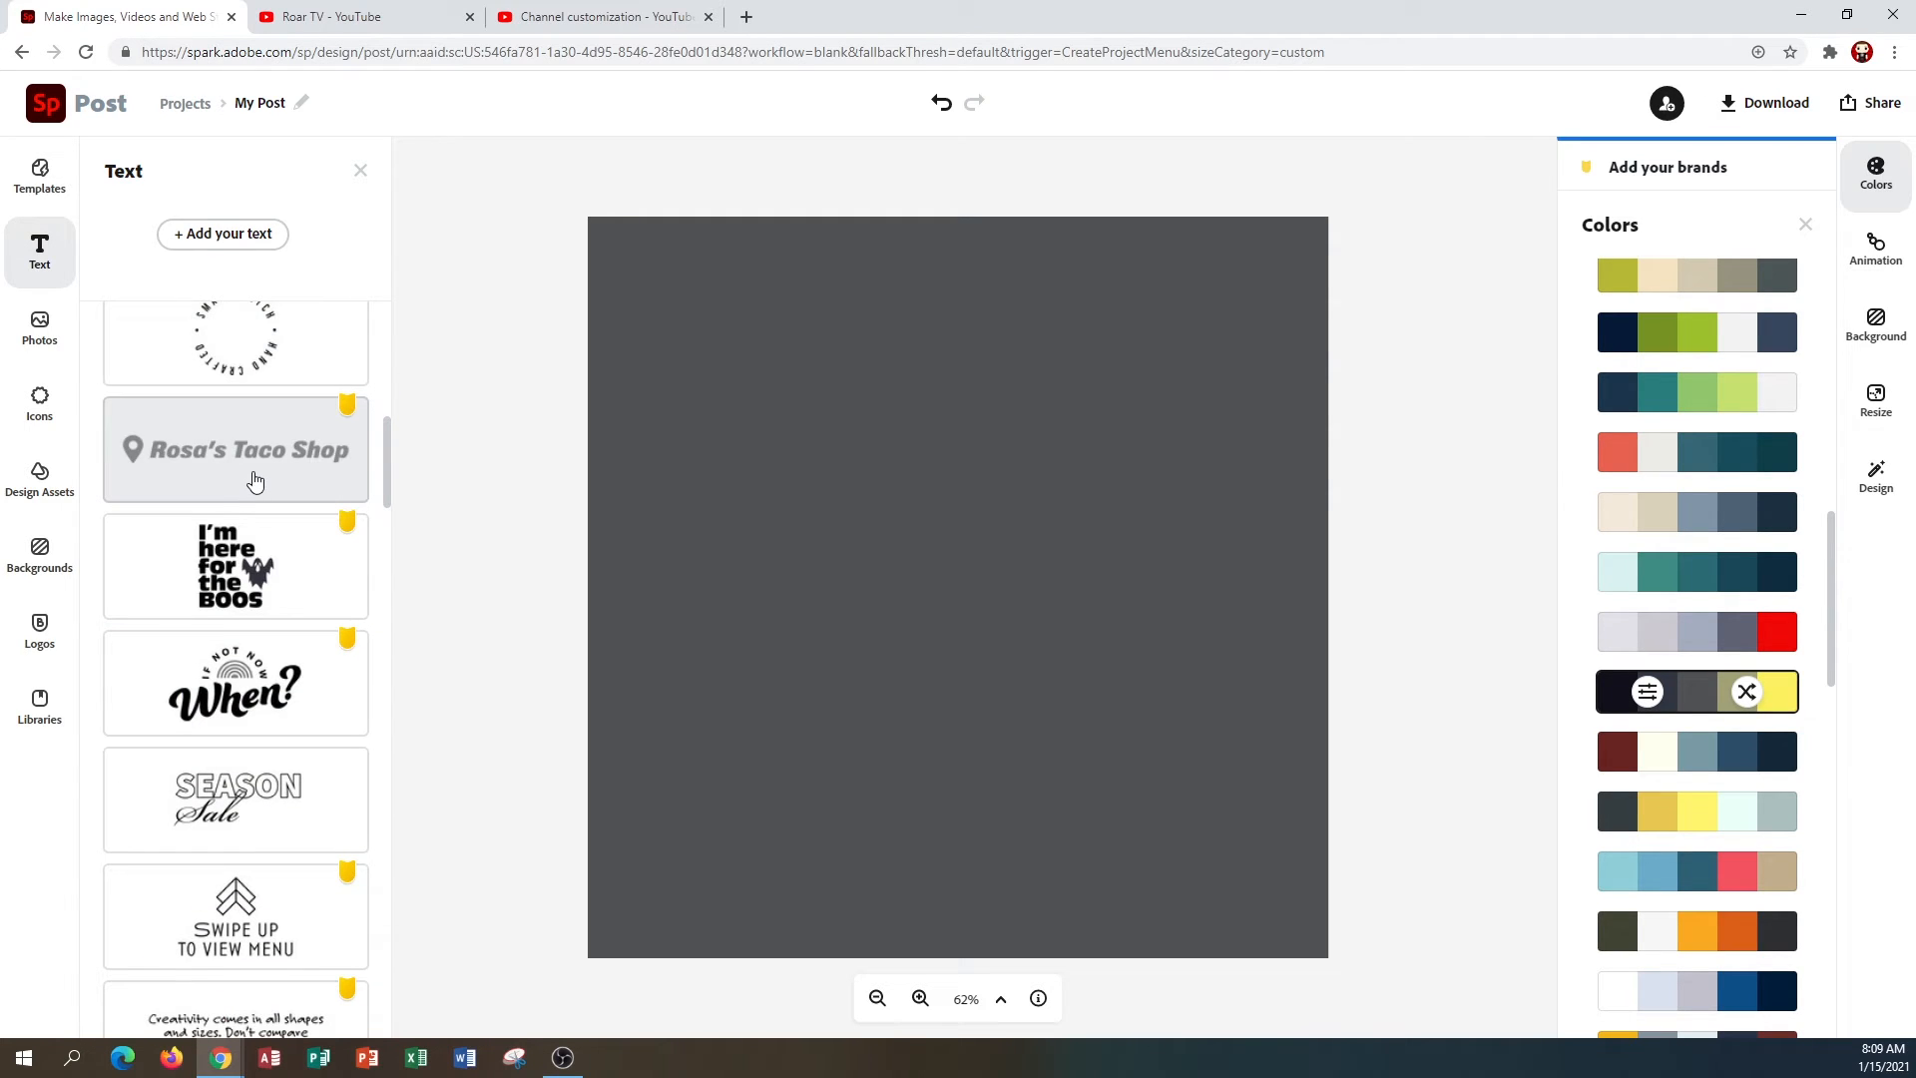
{"action": "scroll", "coordinate": [255, 481], "scroll_direction": "down", "scroll_amount": 4}
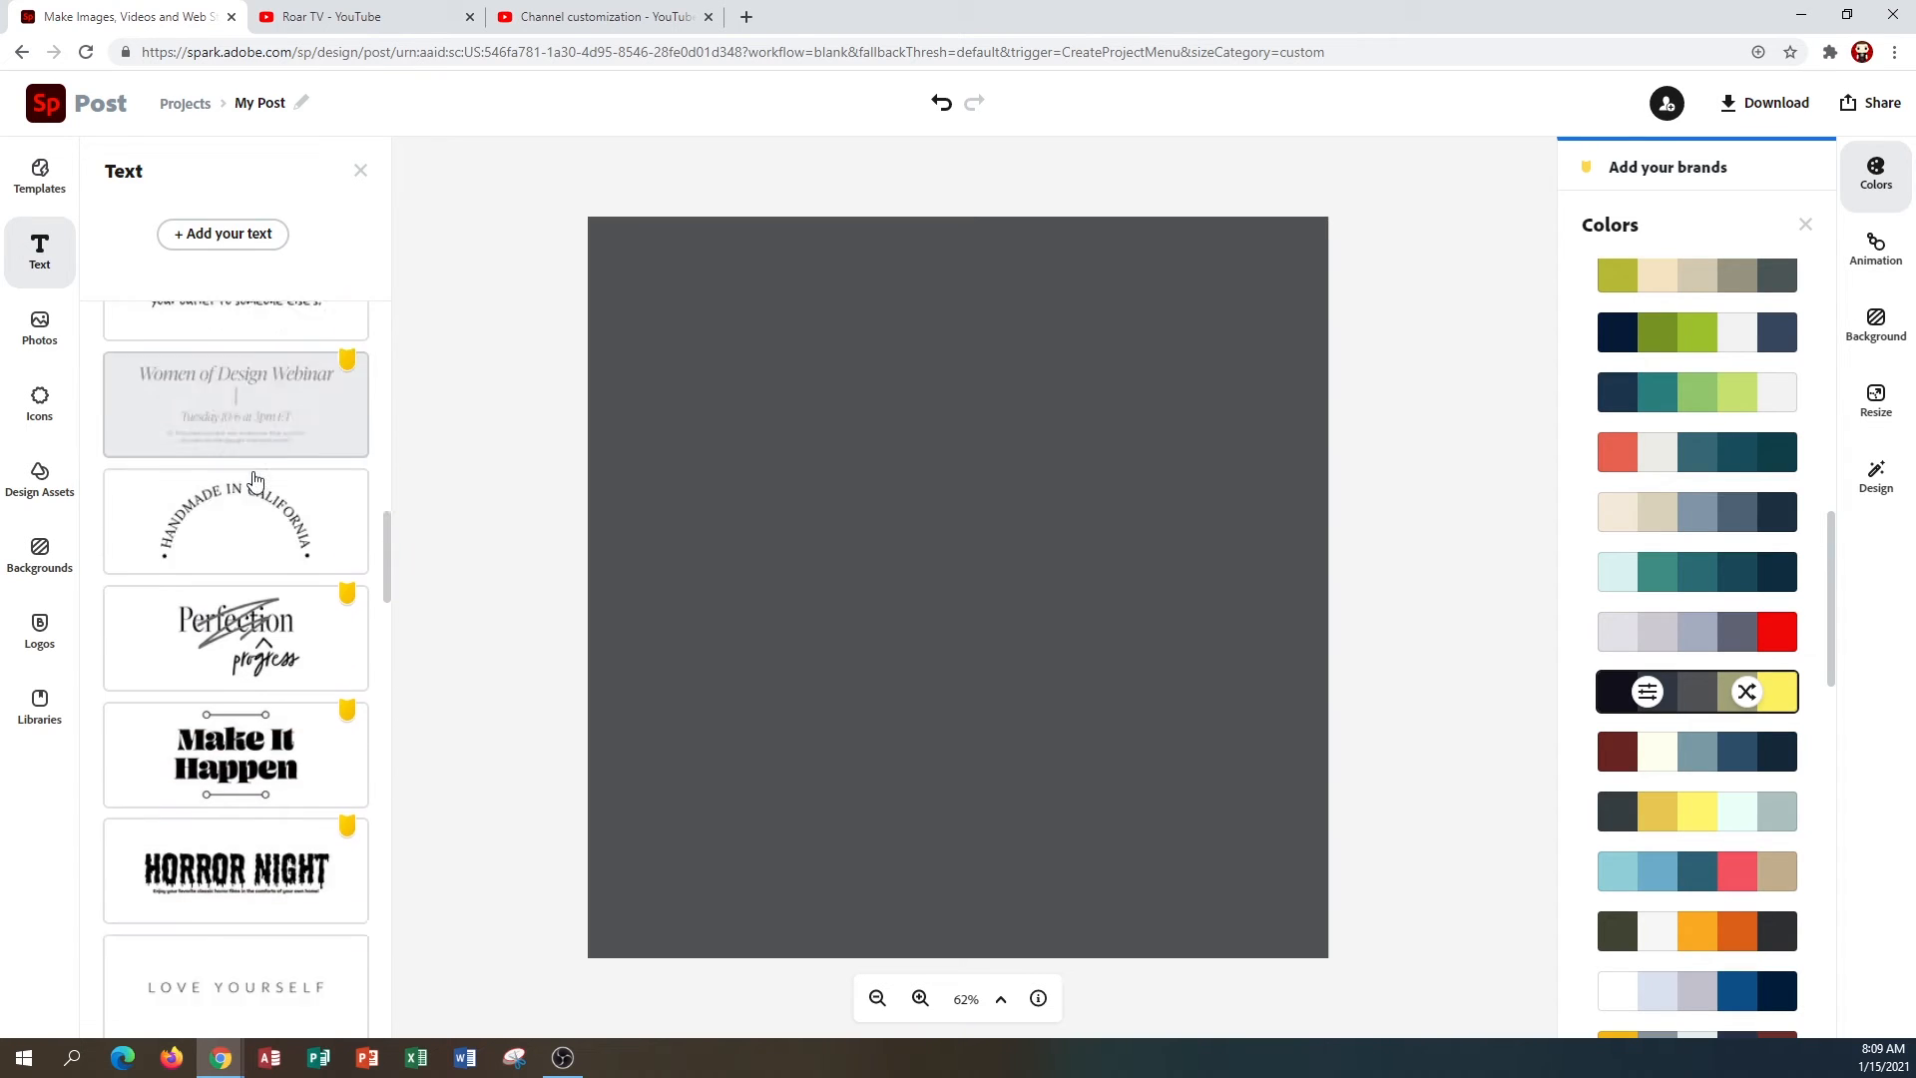
{"action": "scroll", "coordinate": [256, 479], "scroll_direction": "down", "scroll_amount": 6}
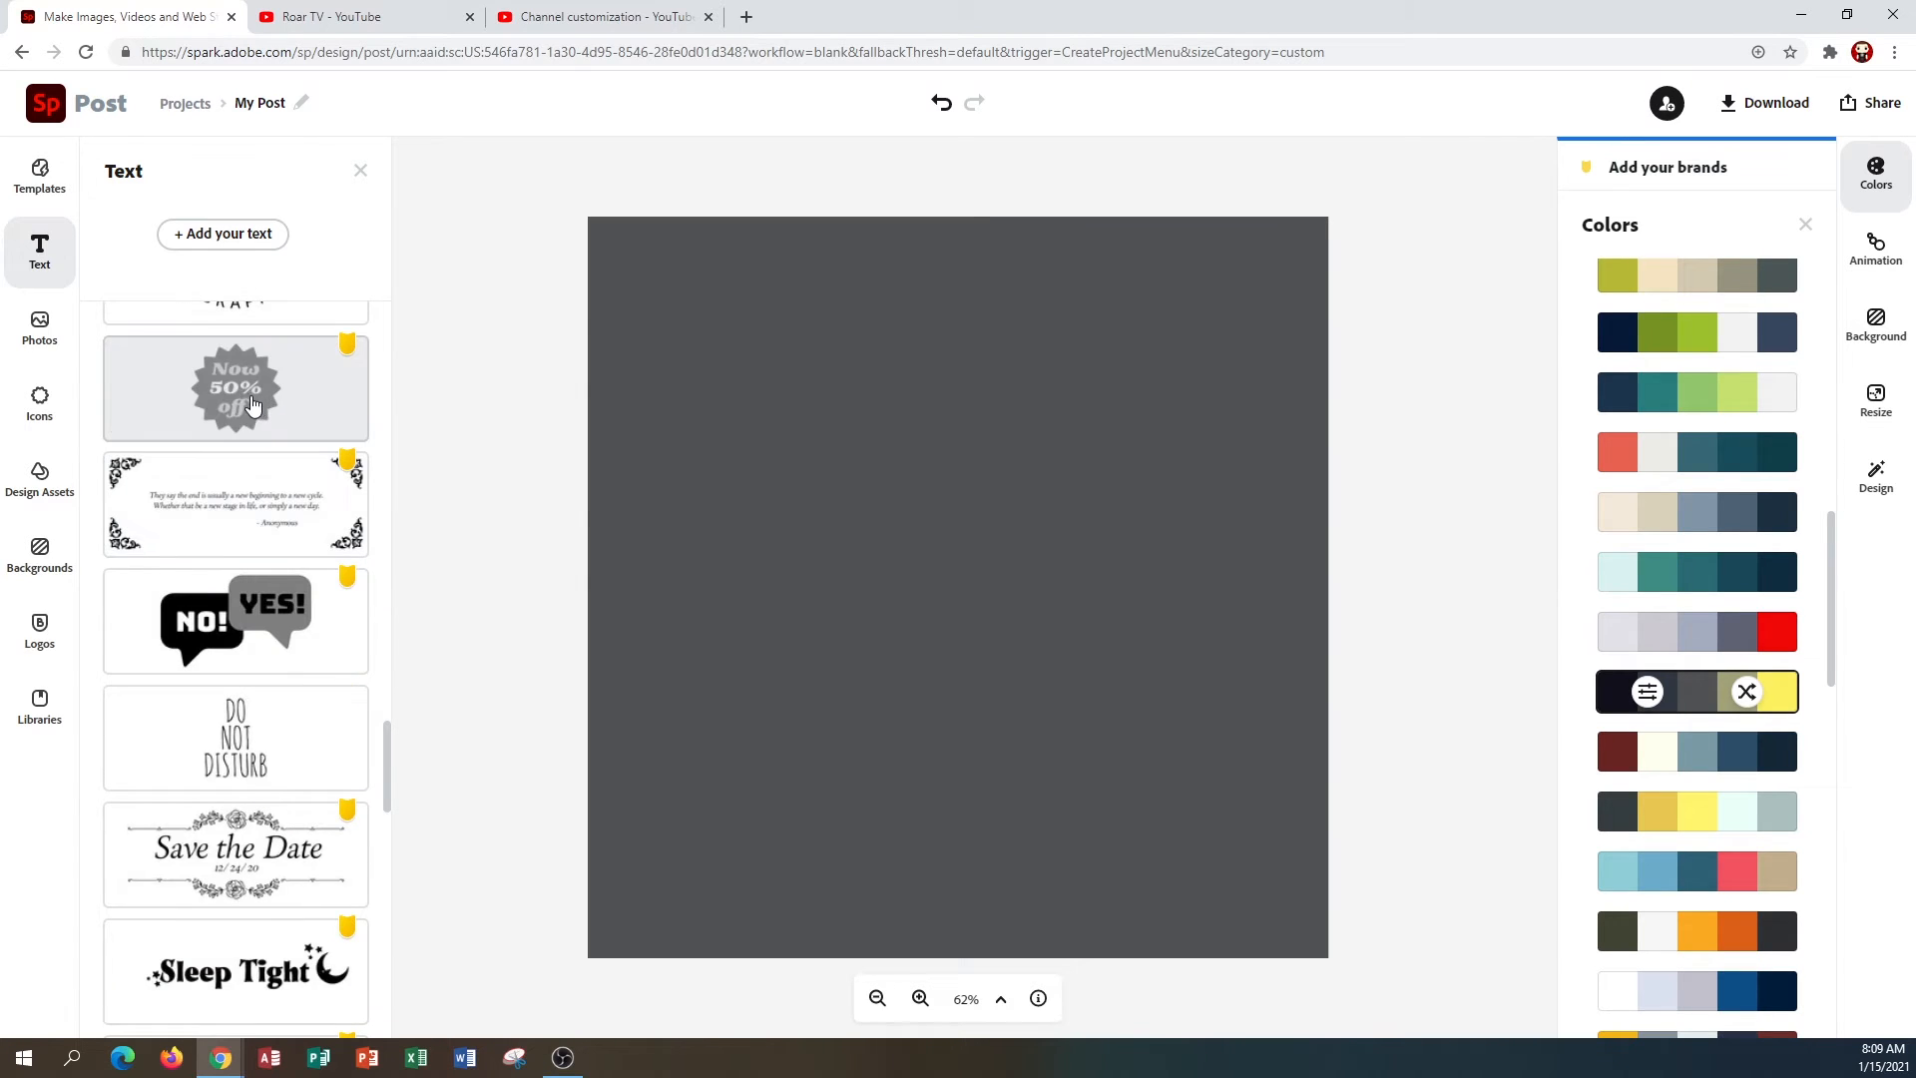
{"action": "left_click", "coordinate": [250, 402]}
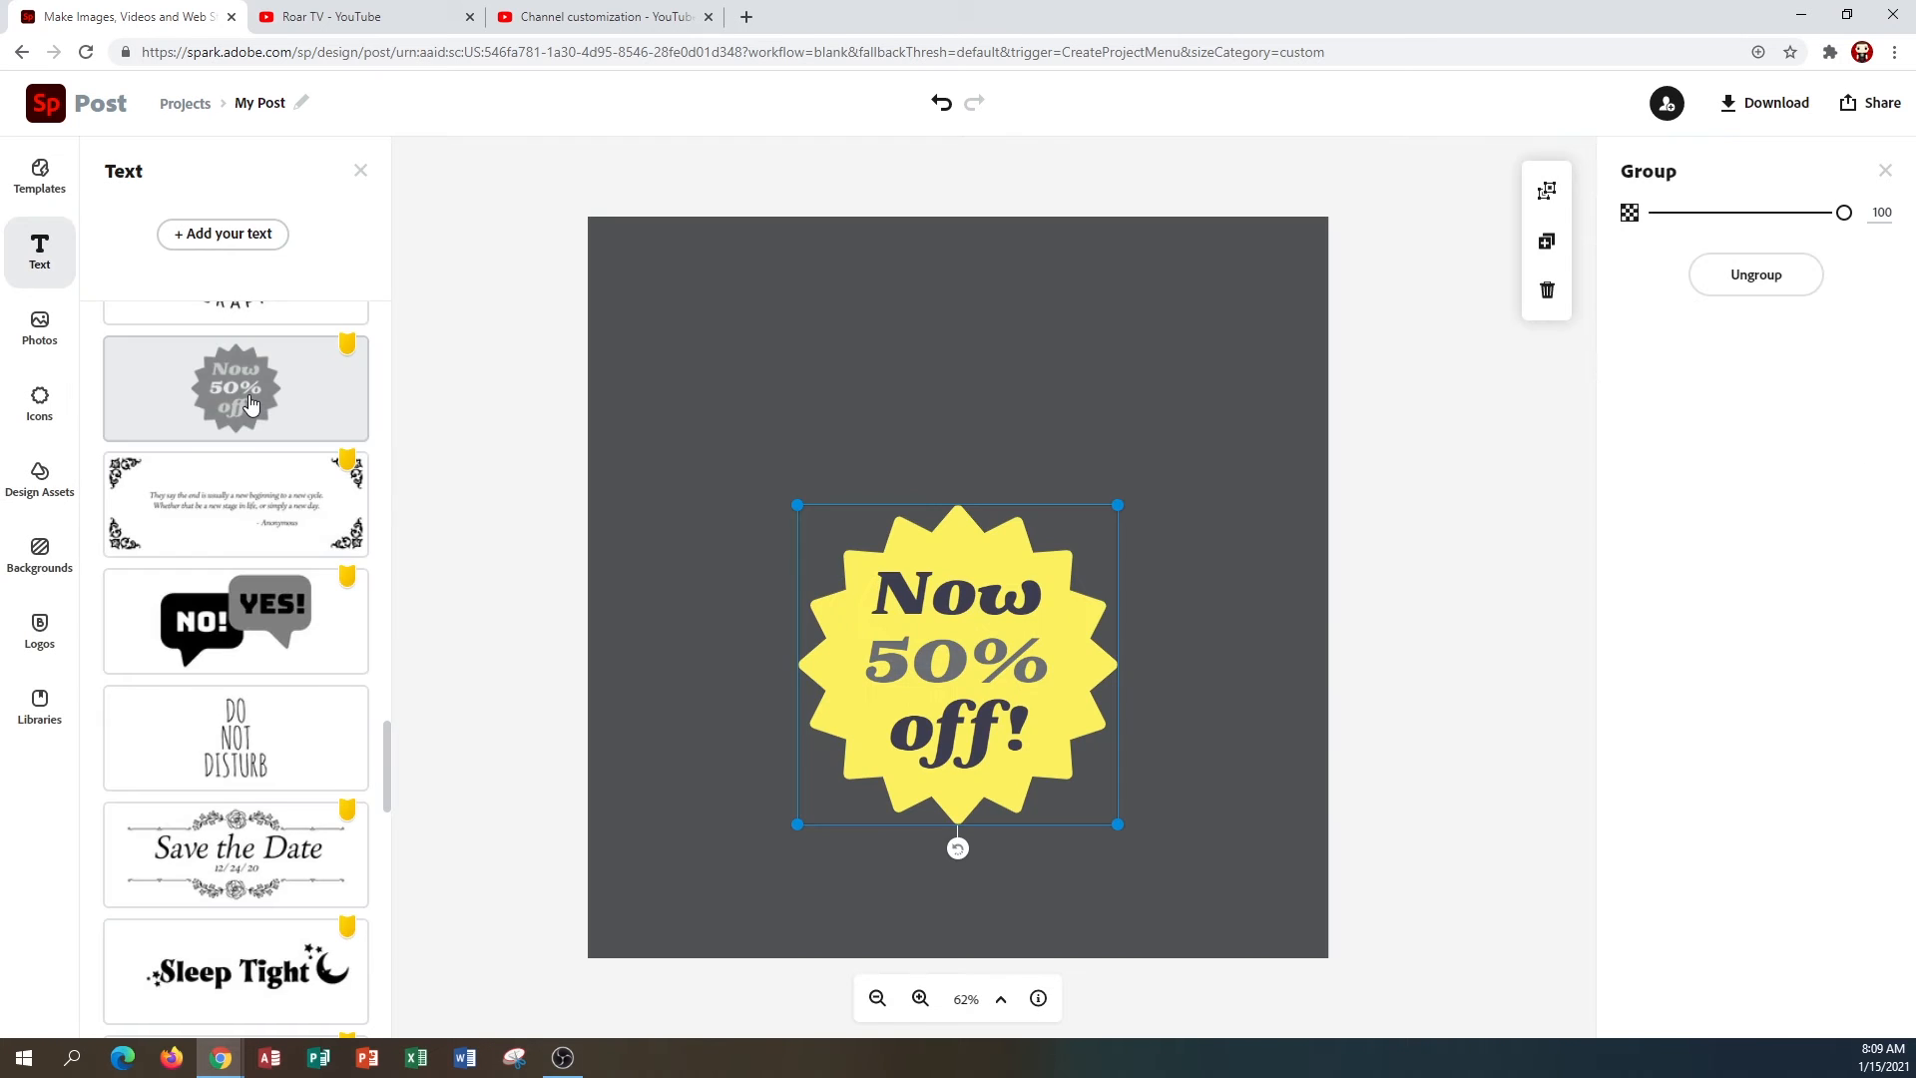
Enlarge the starburst design so it nearly fills the canvas.
{"action": "left_click_drag", "start_coordinate": [796, 504], "coordinate": [675, 272]}
{"action": "left_click_drag", "start_coordinate": [1118, 330], "coordinate": [1224, 222]}
{"action": "left_click_drag", "start_coordinate": [1223, 824], "coordinate": [1266, 924]}
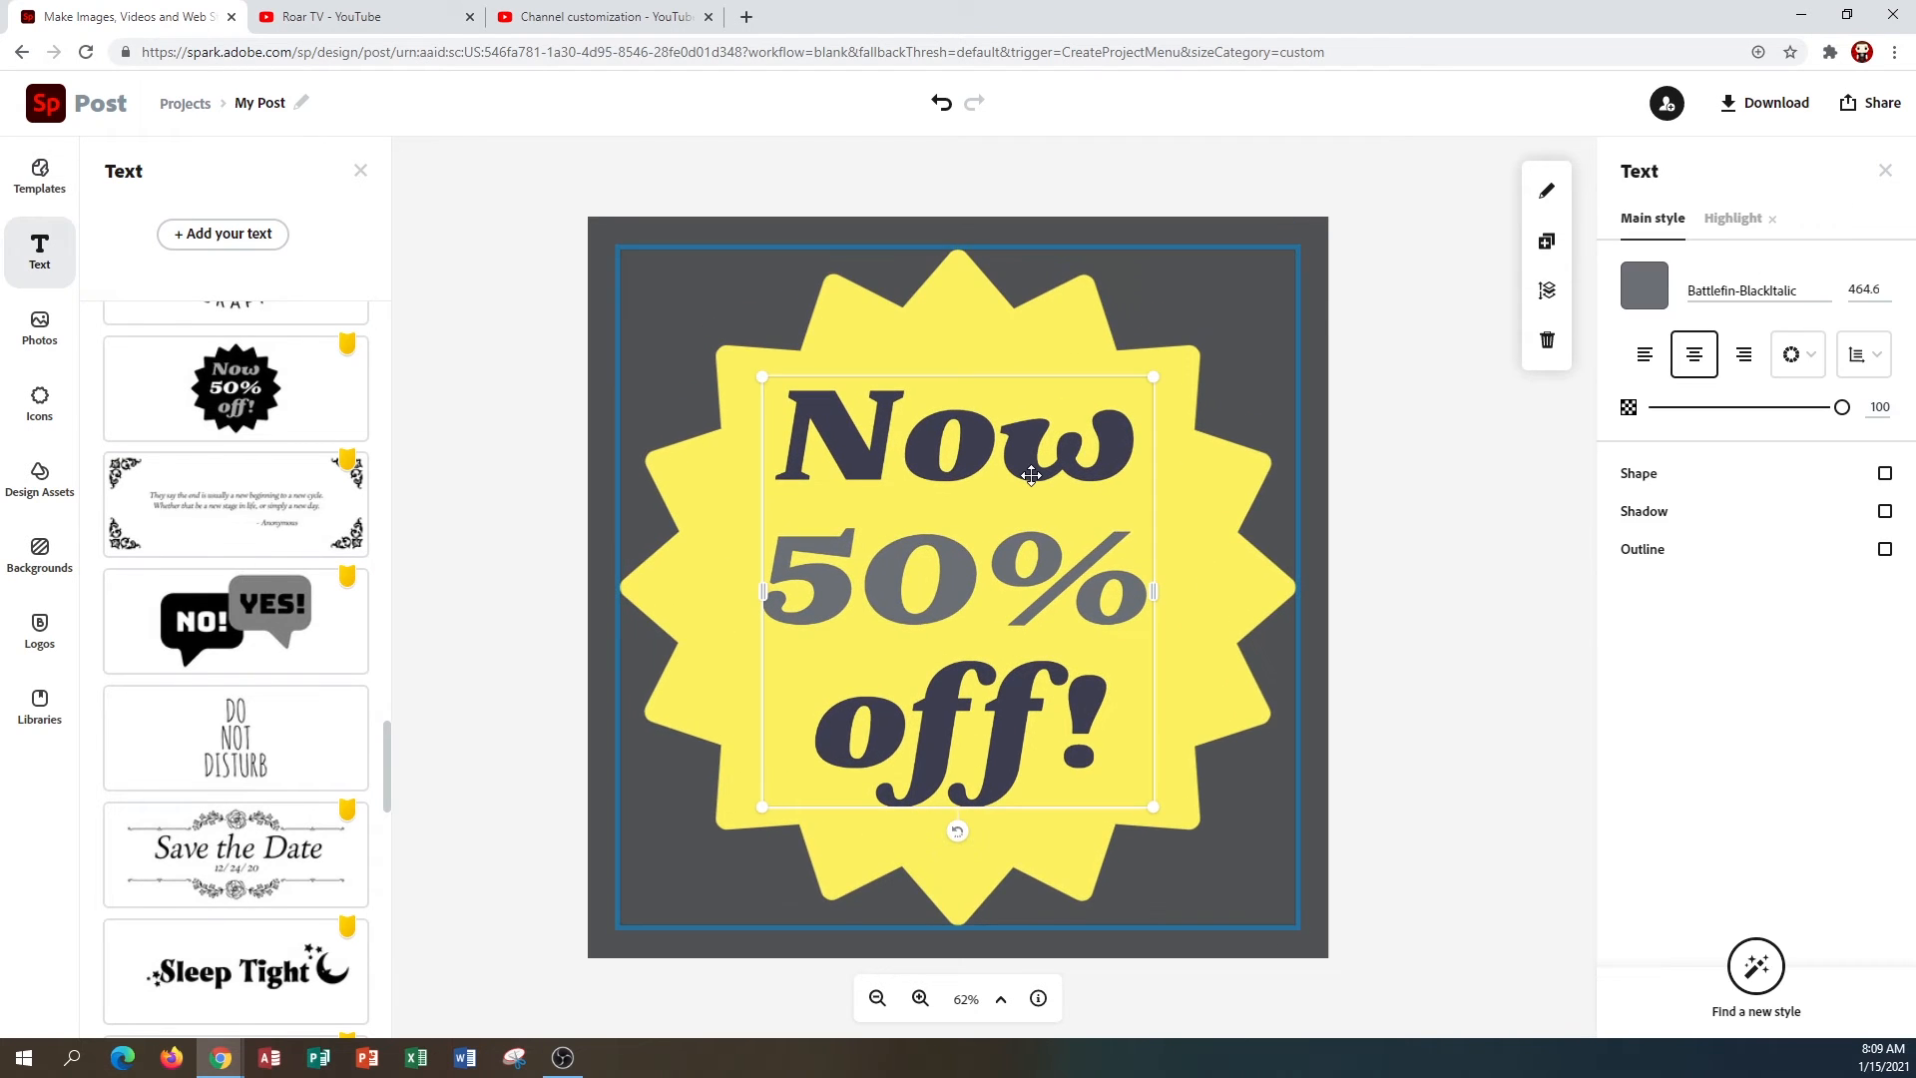
Replace the starburst's text with the single letter A and adjust its text box.
{"action": "left_click", "coordinate": [1031, 476]}
{"action": "double_click", "coordinate": [1031, 476]}
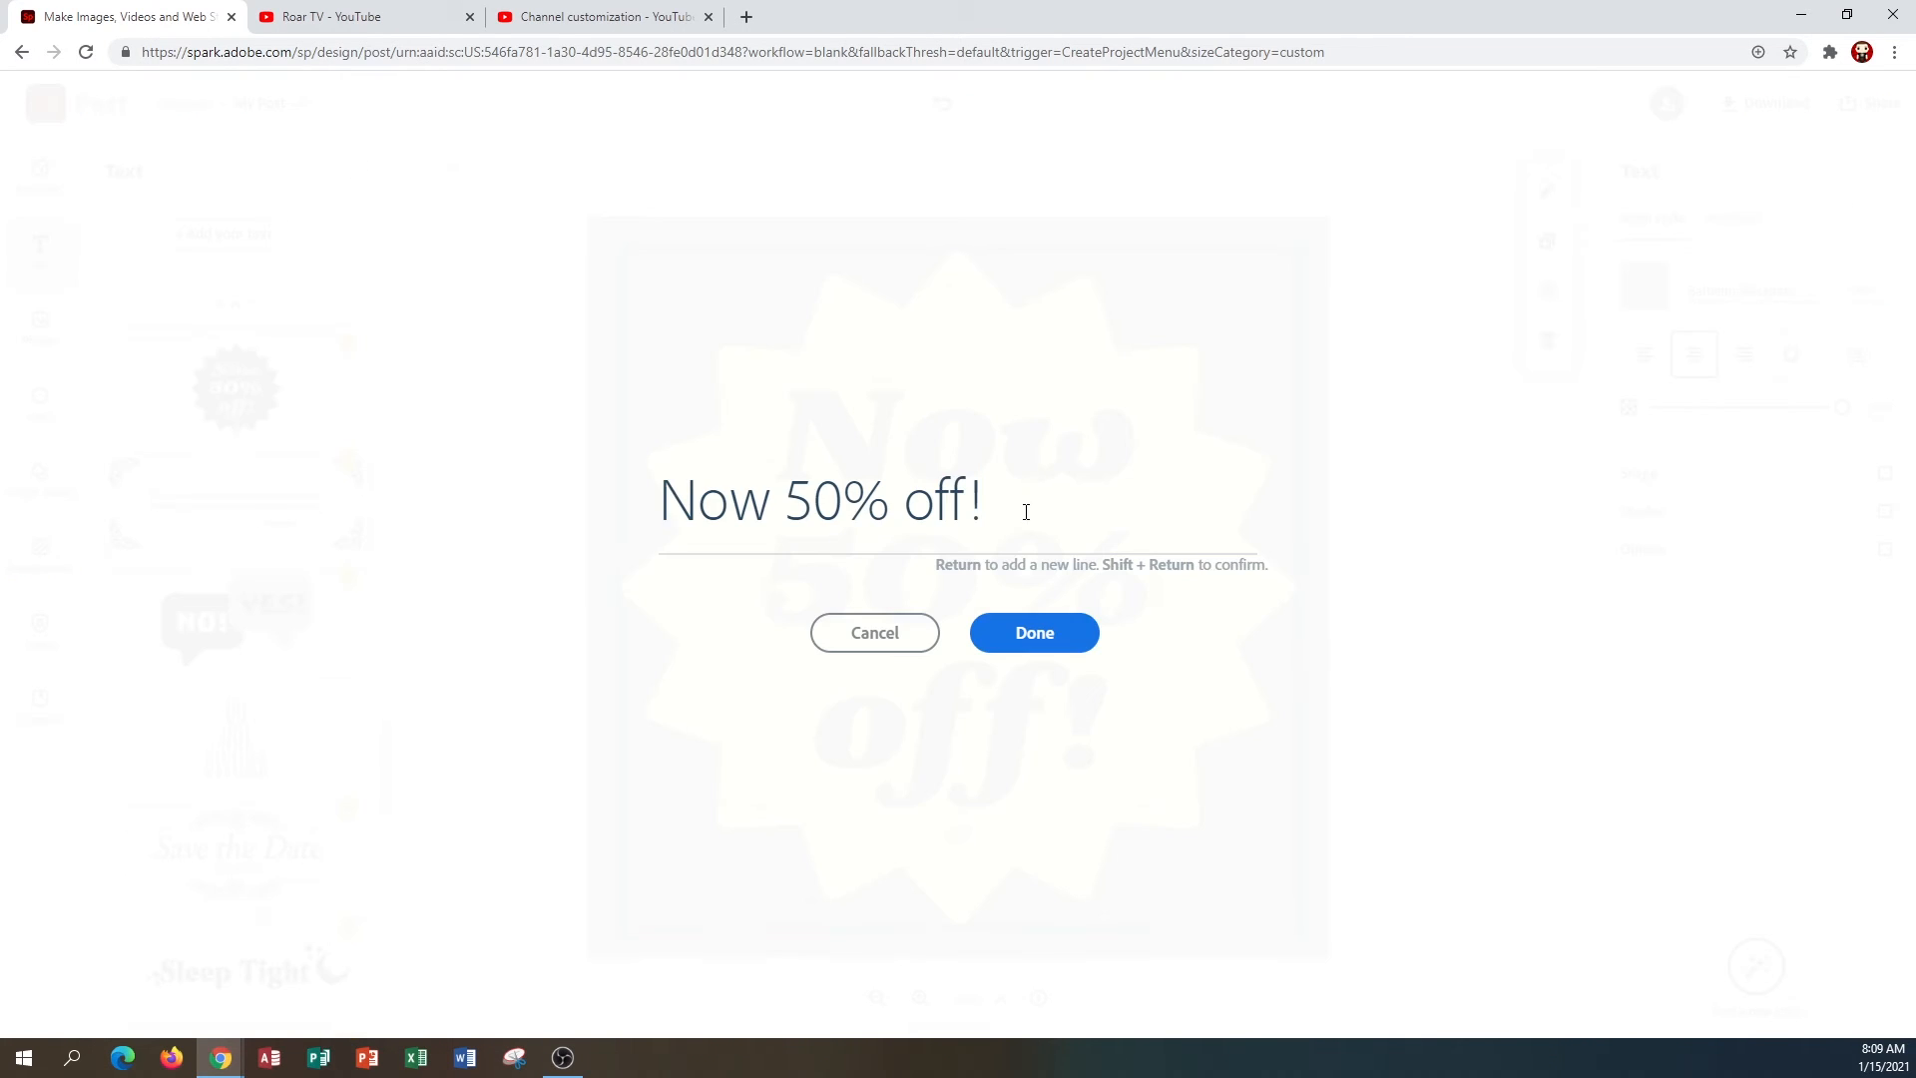
{"action": "left_click_drag", "start_coordinate": [1030, 509], "coordinate": [397, 451]}
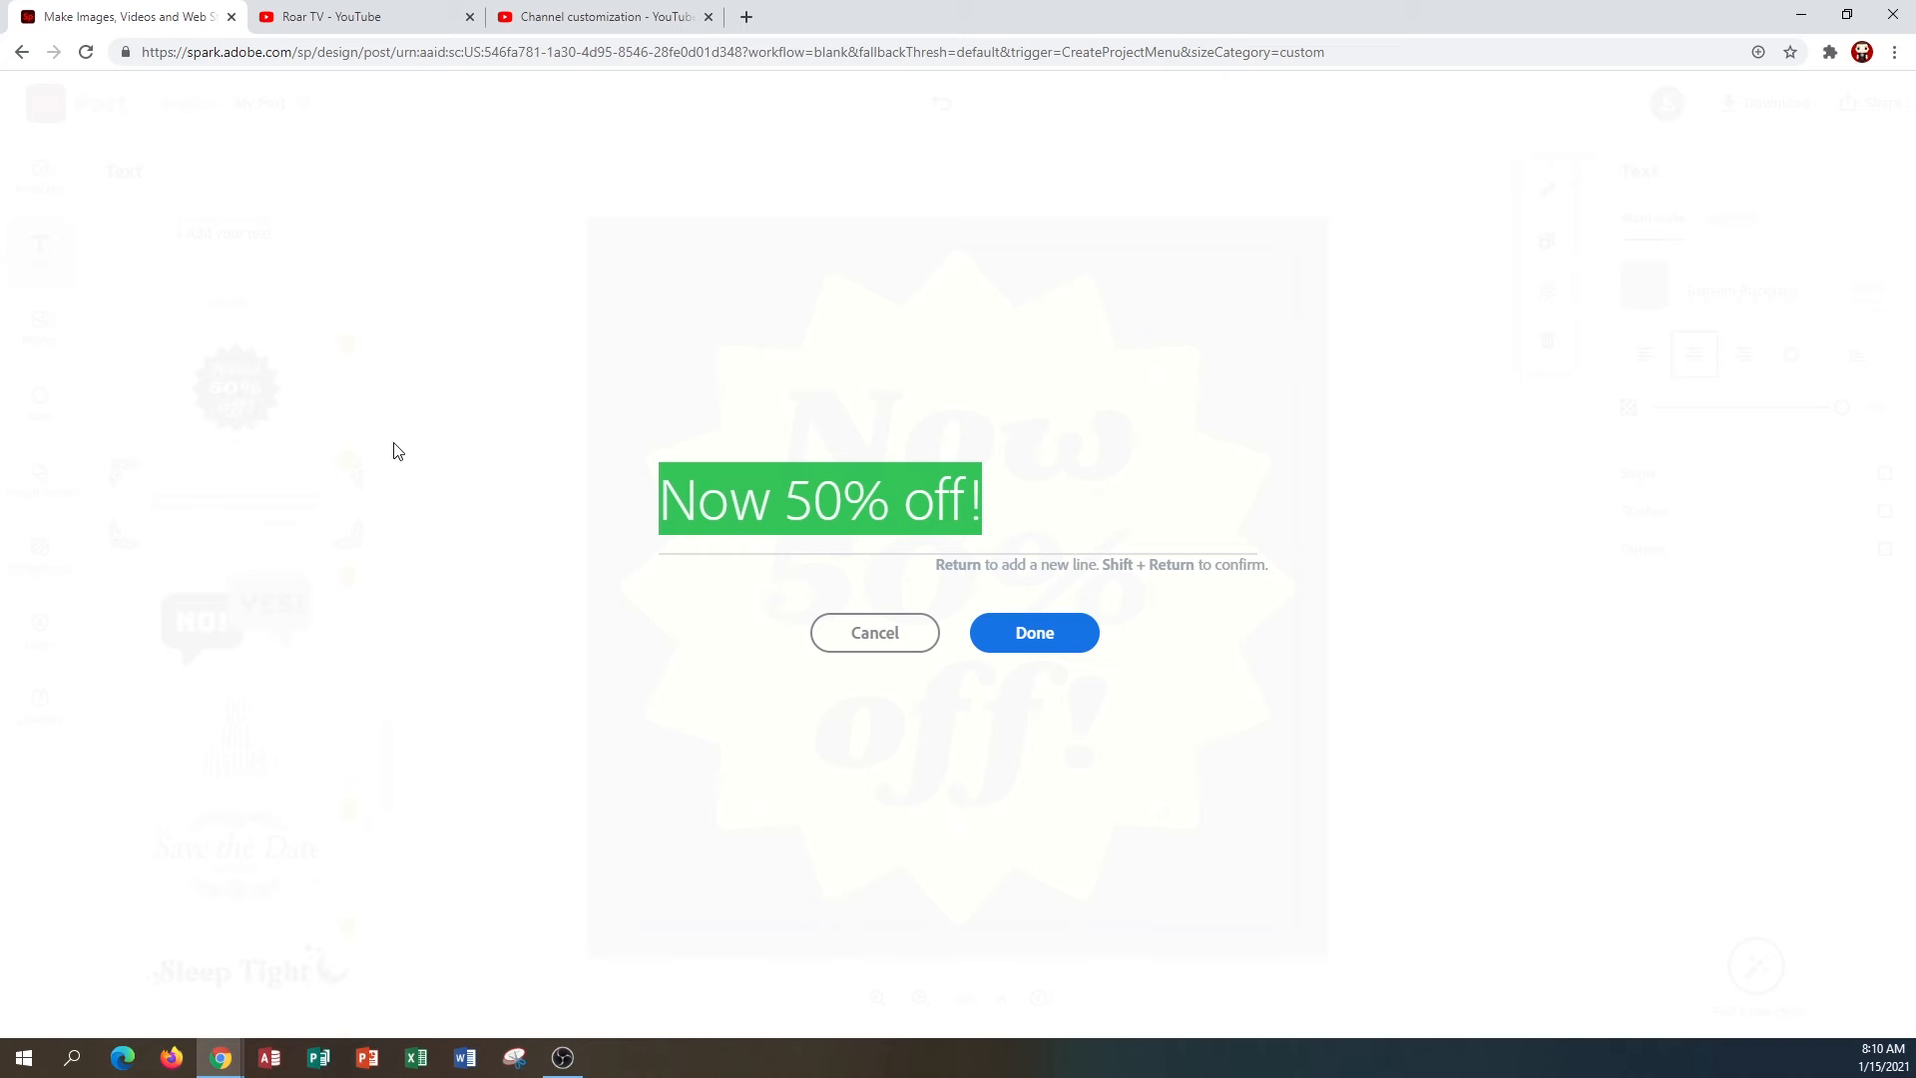
{"action": "type", "text": "A"}
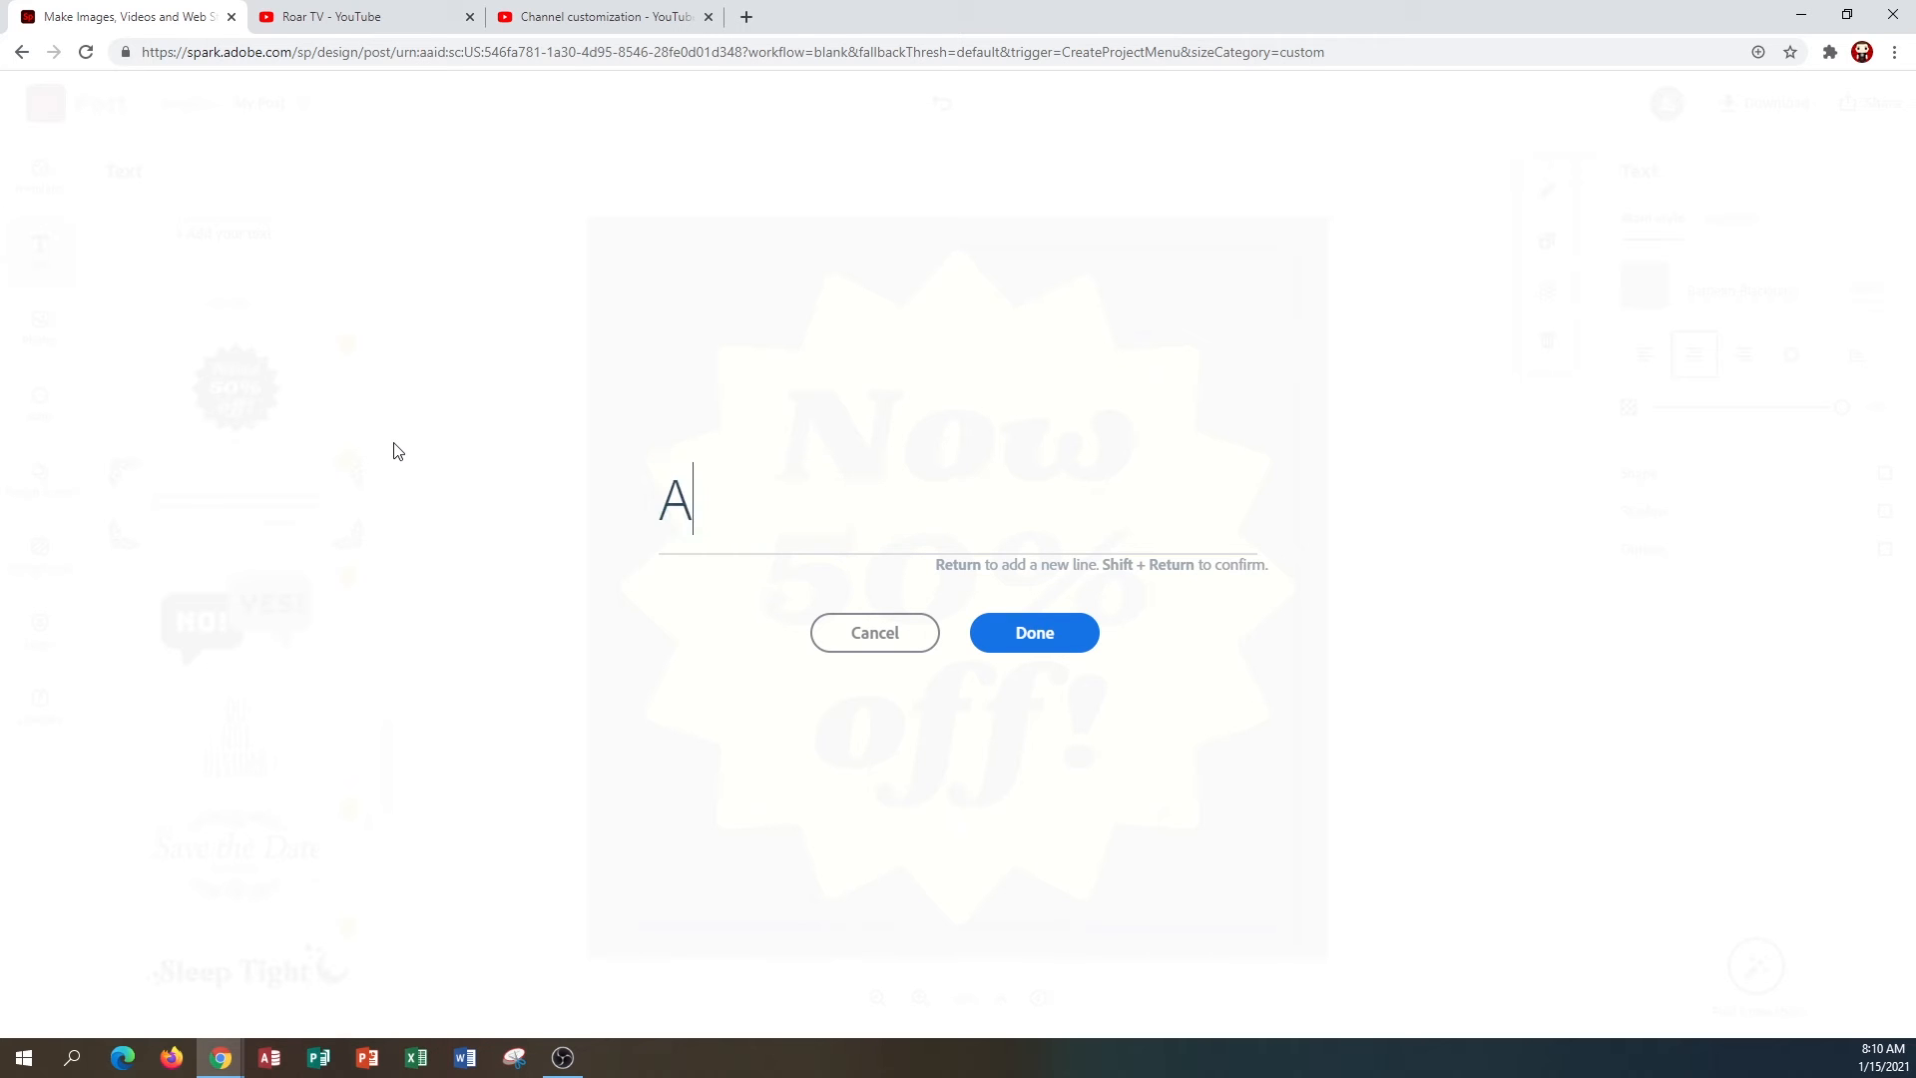
{"action": "left_click", "coordinate": [1018, 633]}
{"action": "left_click_drag", "start_coordinate": [1020, 552], "coordinate": [1265, 365]}
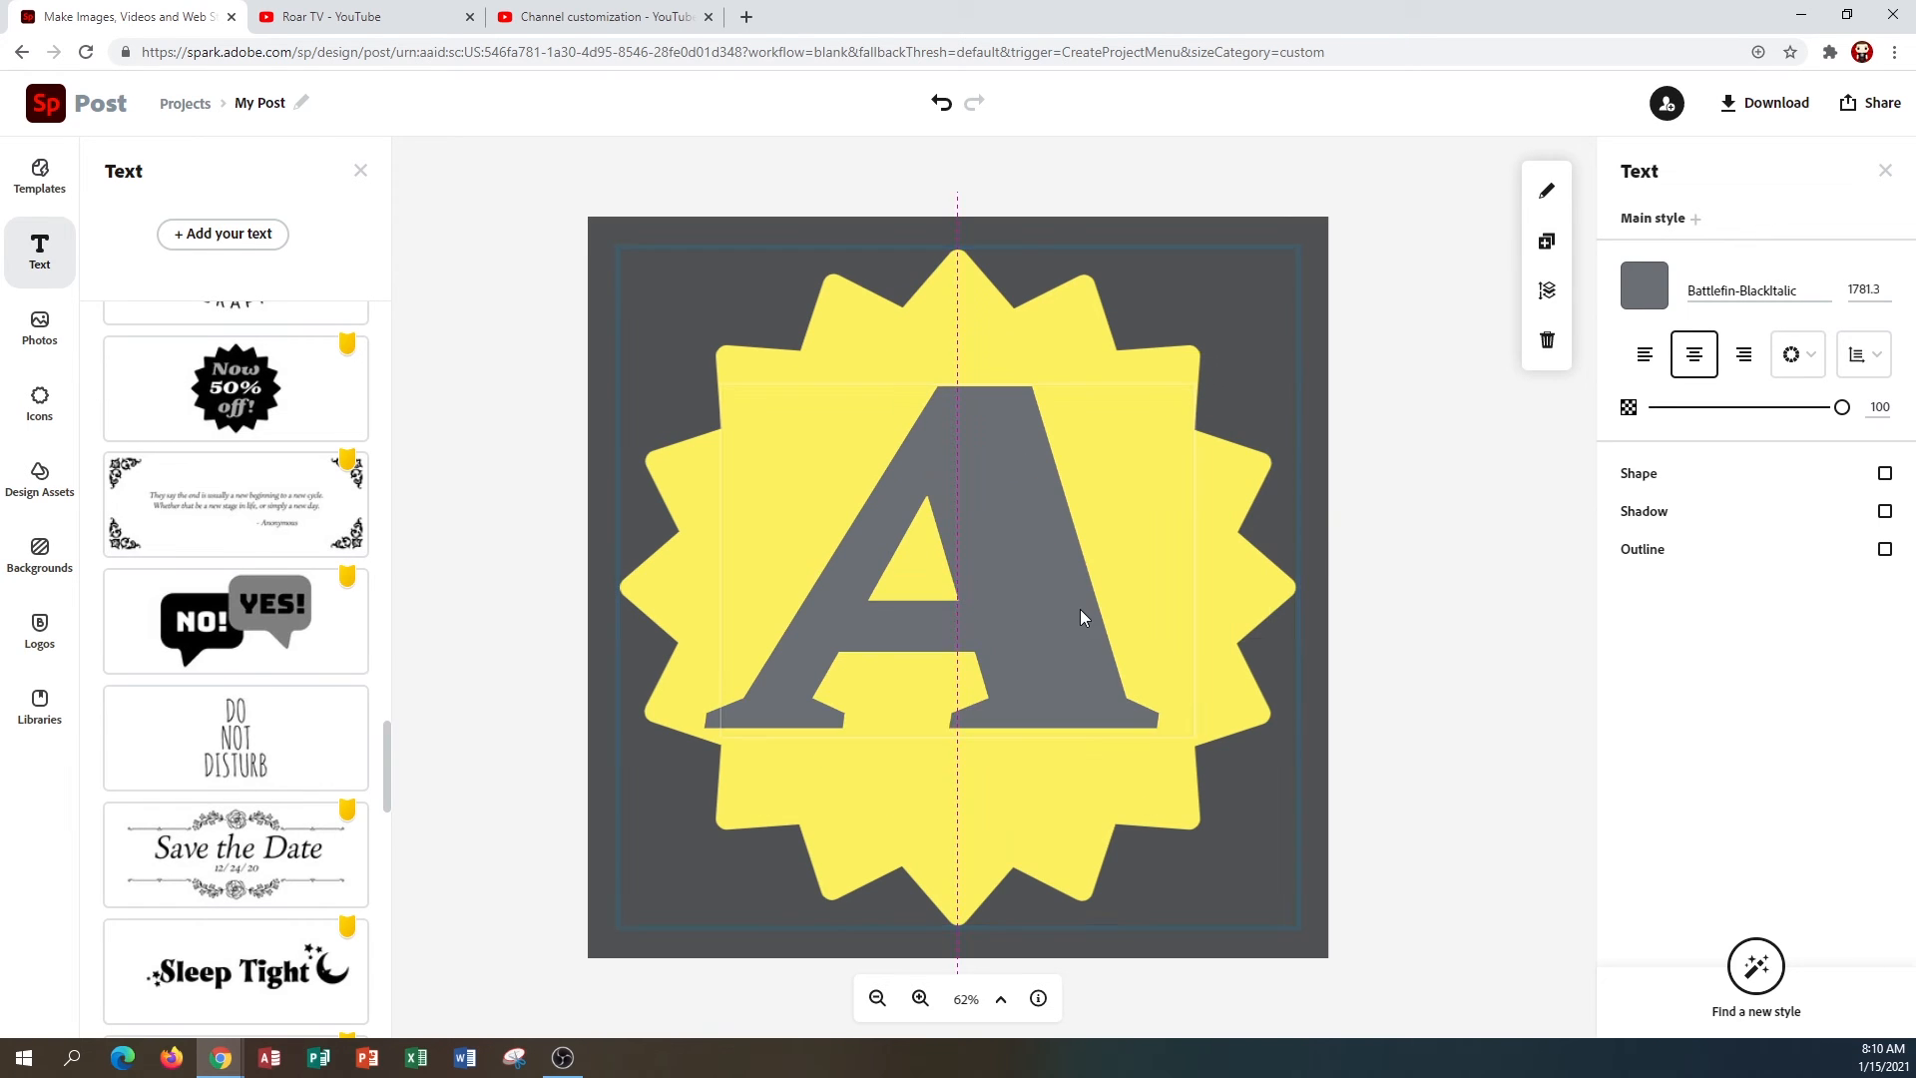
{"action": "left_click_drag", "start_coordinate": [1080, 609], "coordinate": [1081, 597]}
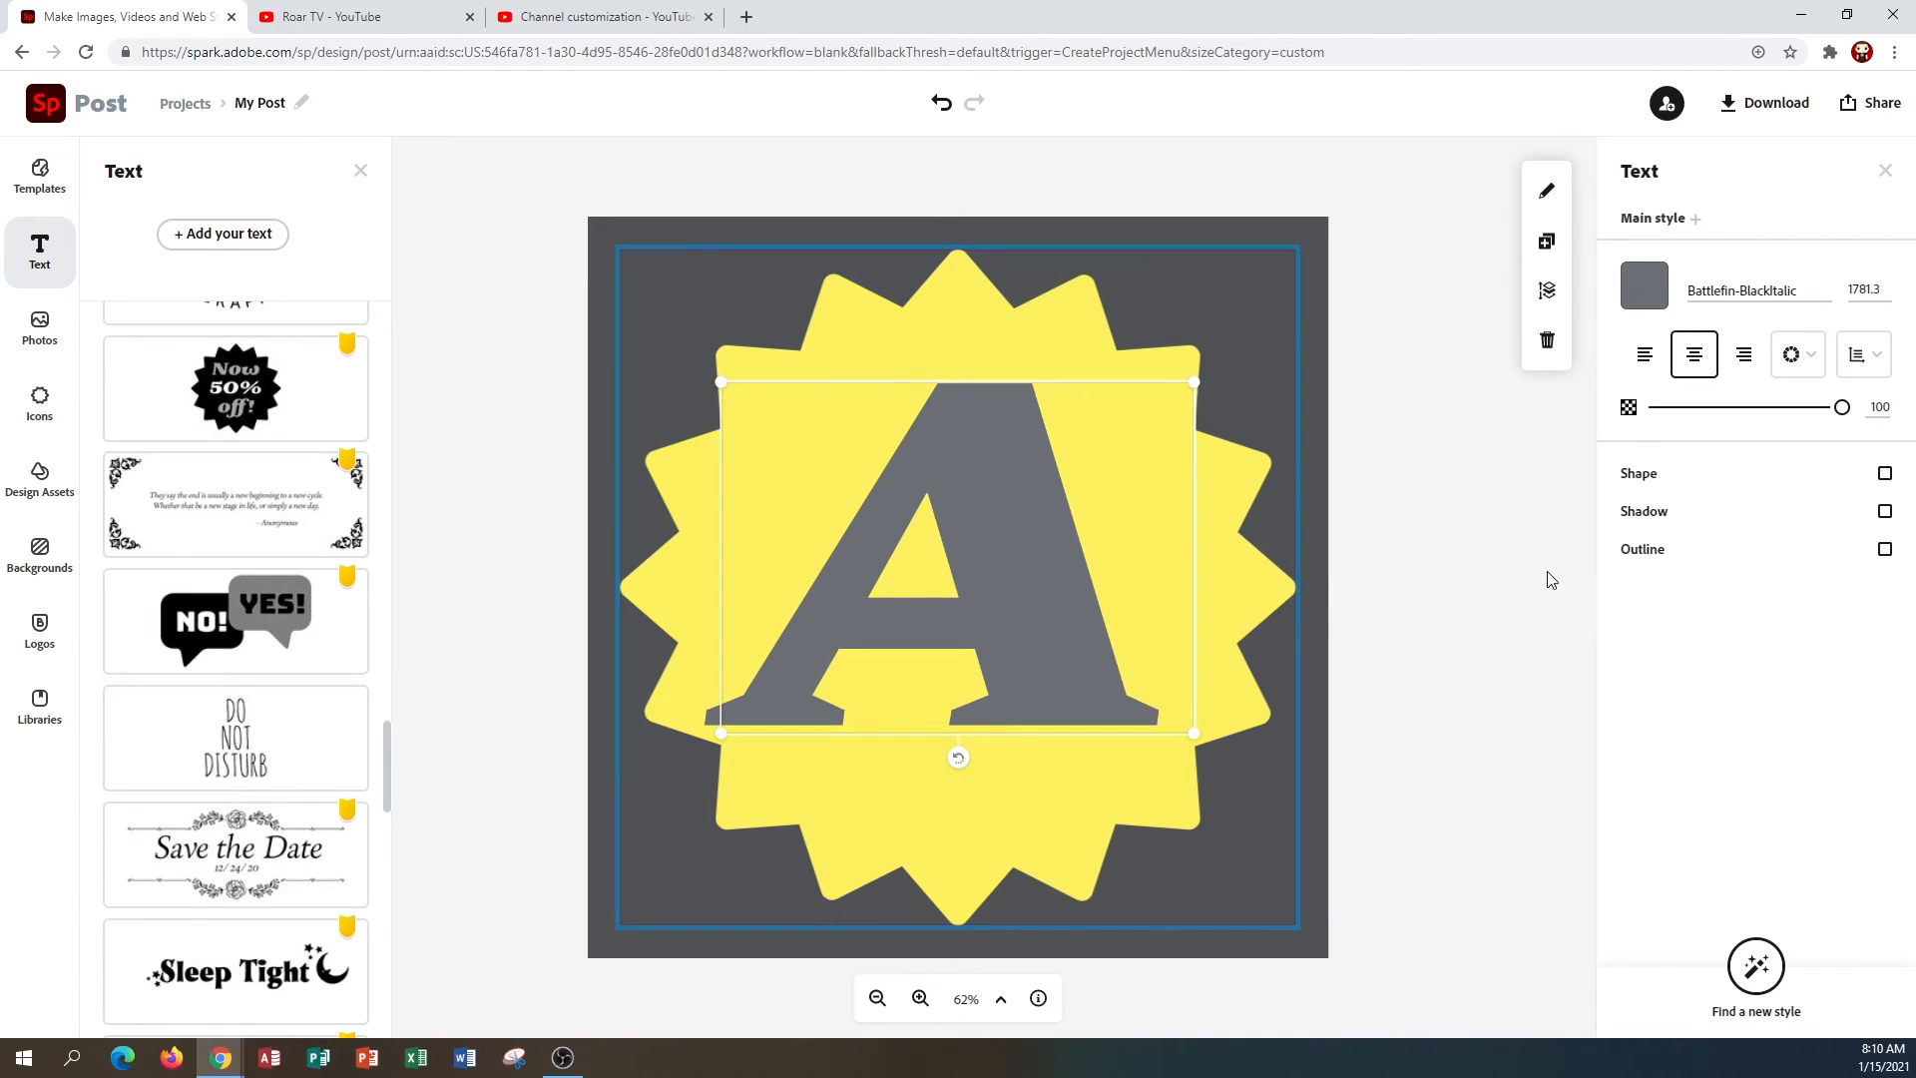
Turn on a shadow and an outline for the letter A, then deselect it.
{"action": "left_click", "coordinate": [1885, 512]}
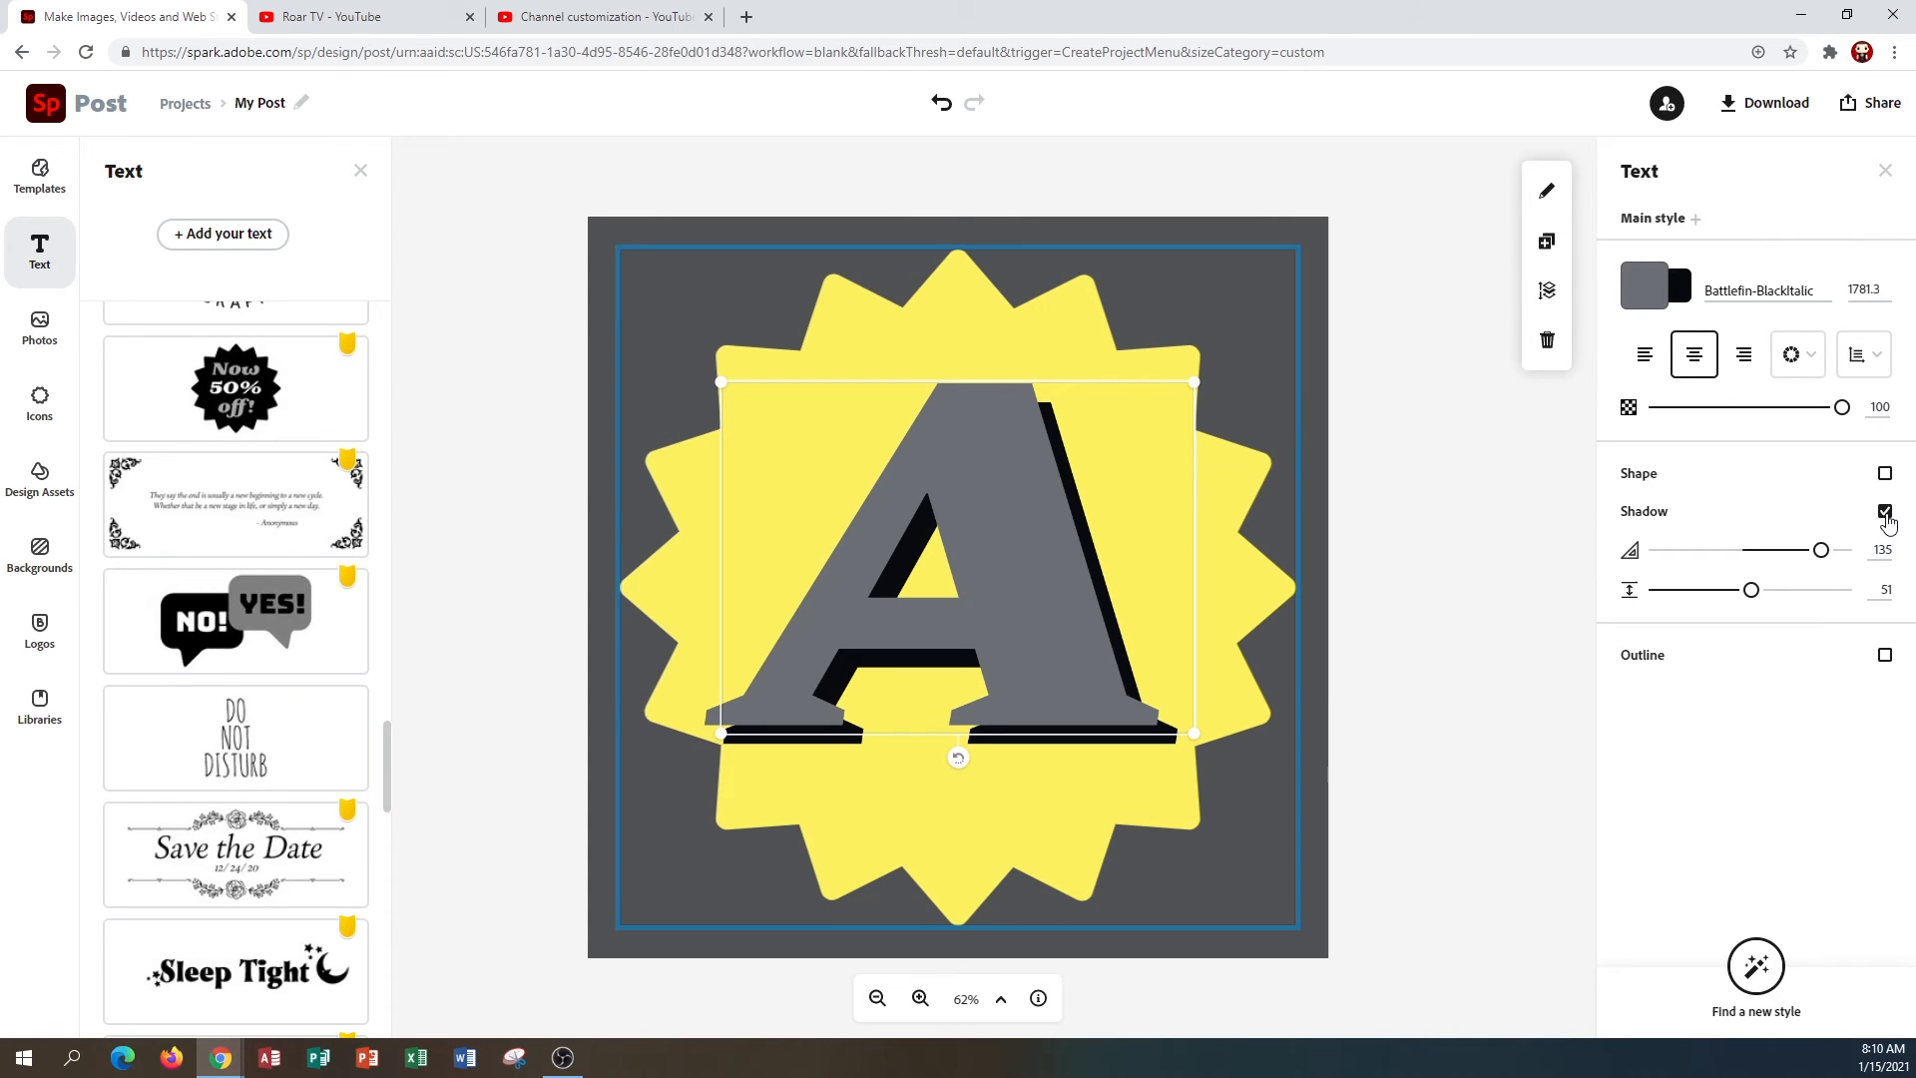
{"action": "left_click", "coordinate": [1885, 654]}
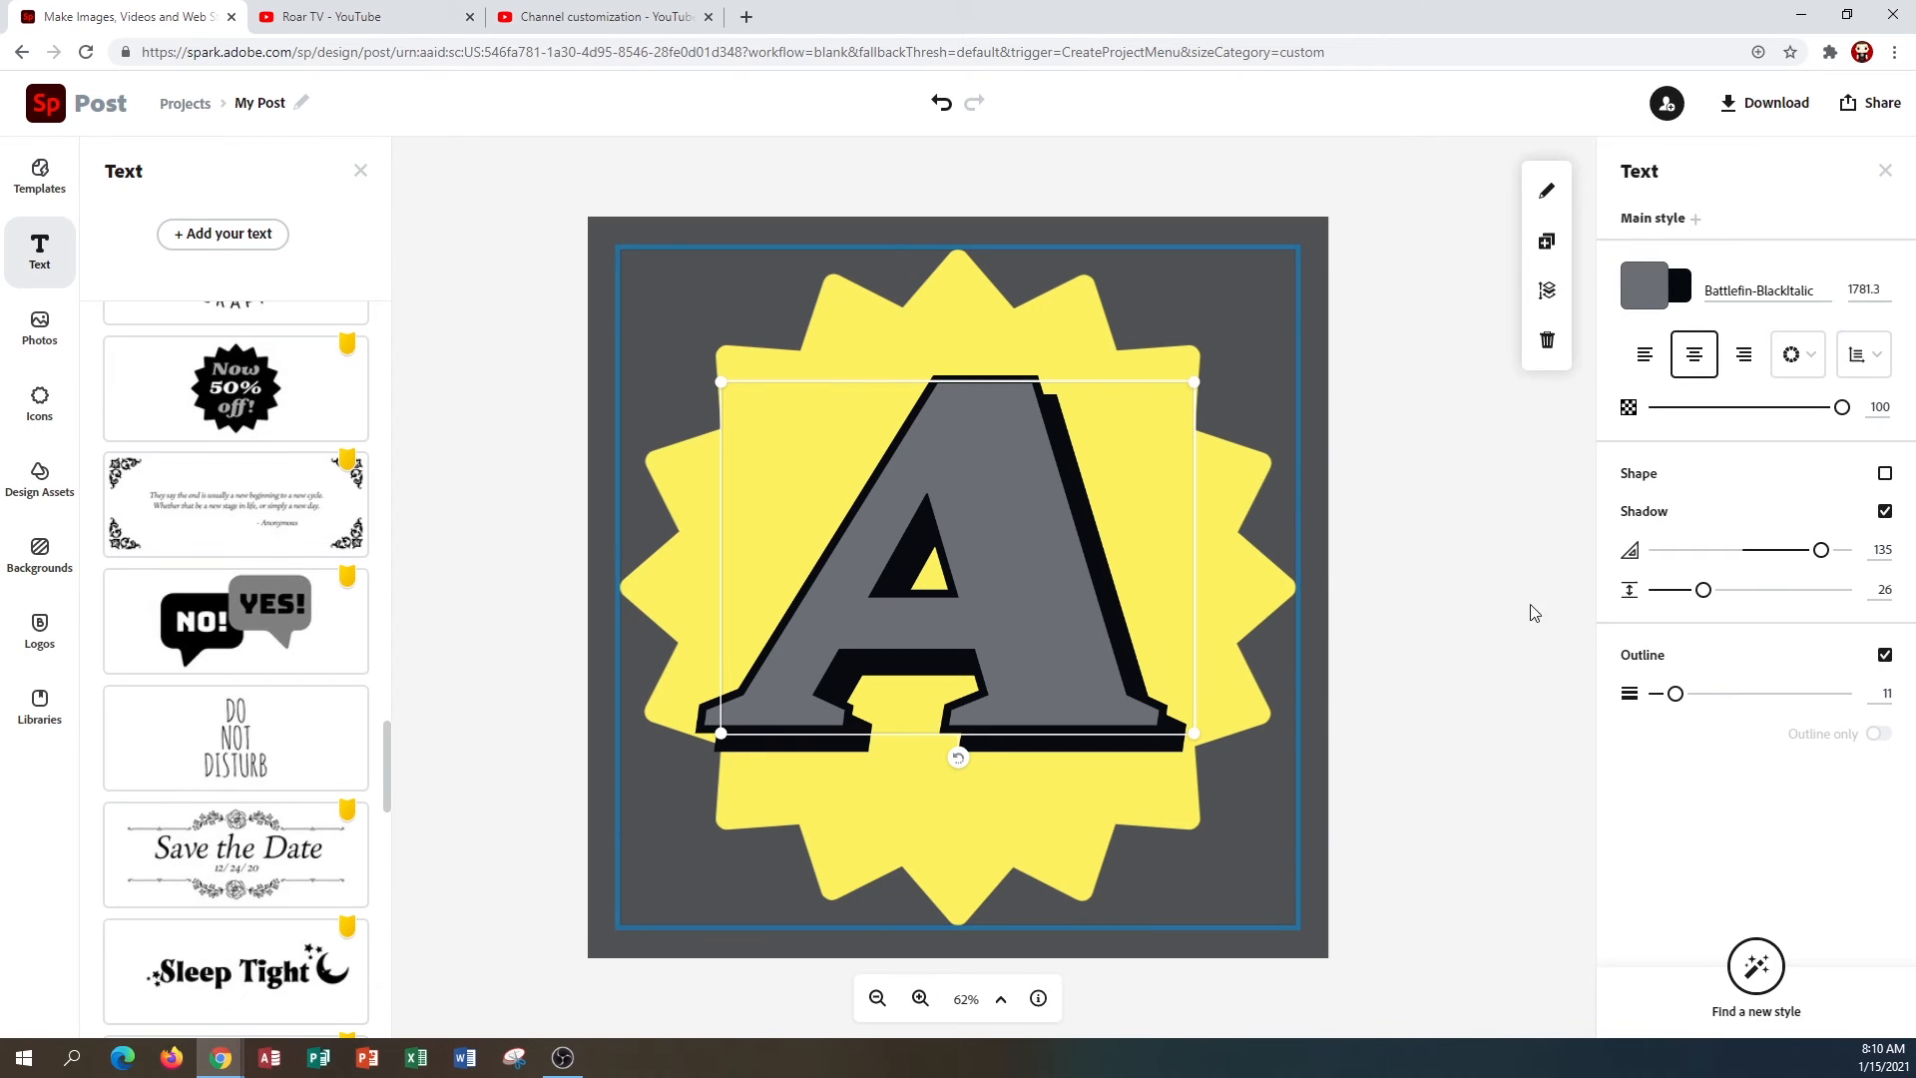
{"action": "left_click", "coordinate": [1449, 777]}
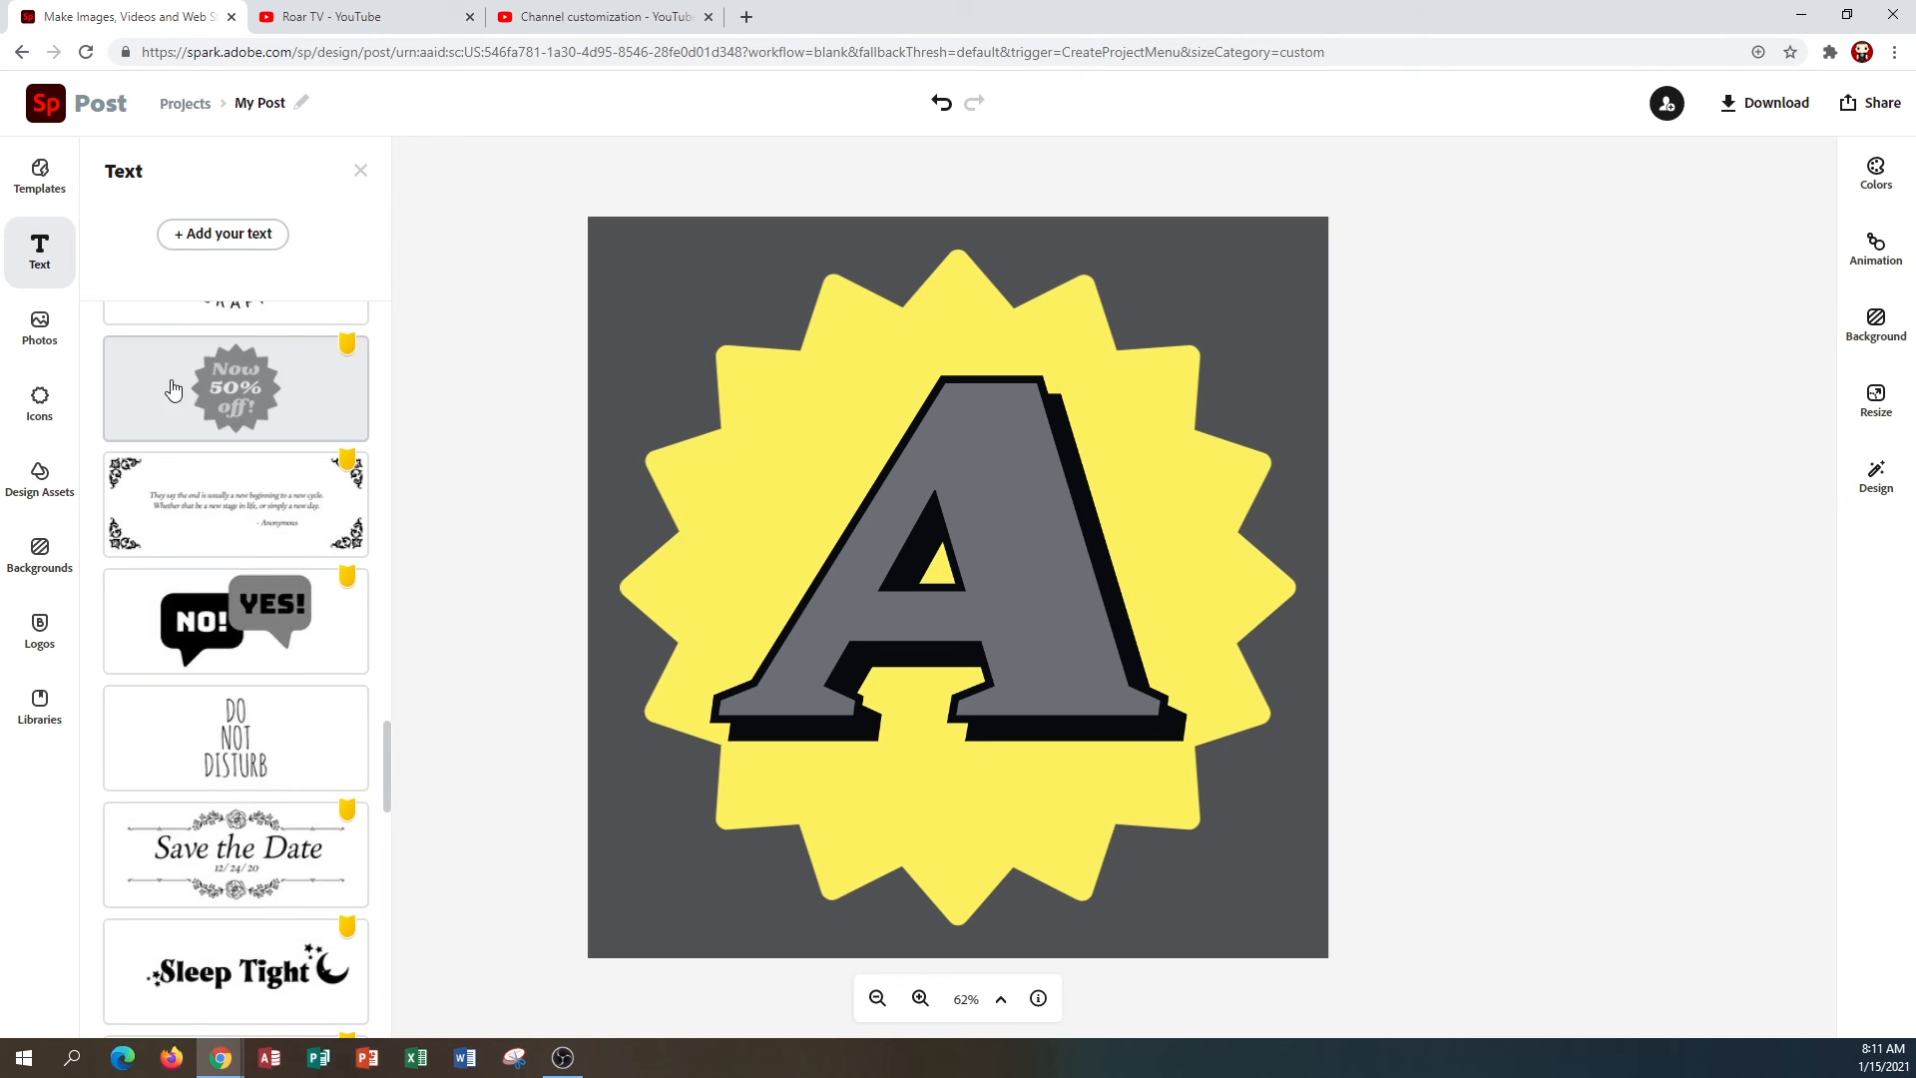
{"action": "left_click", "coordinate": [24, 339]}
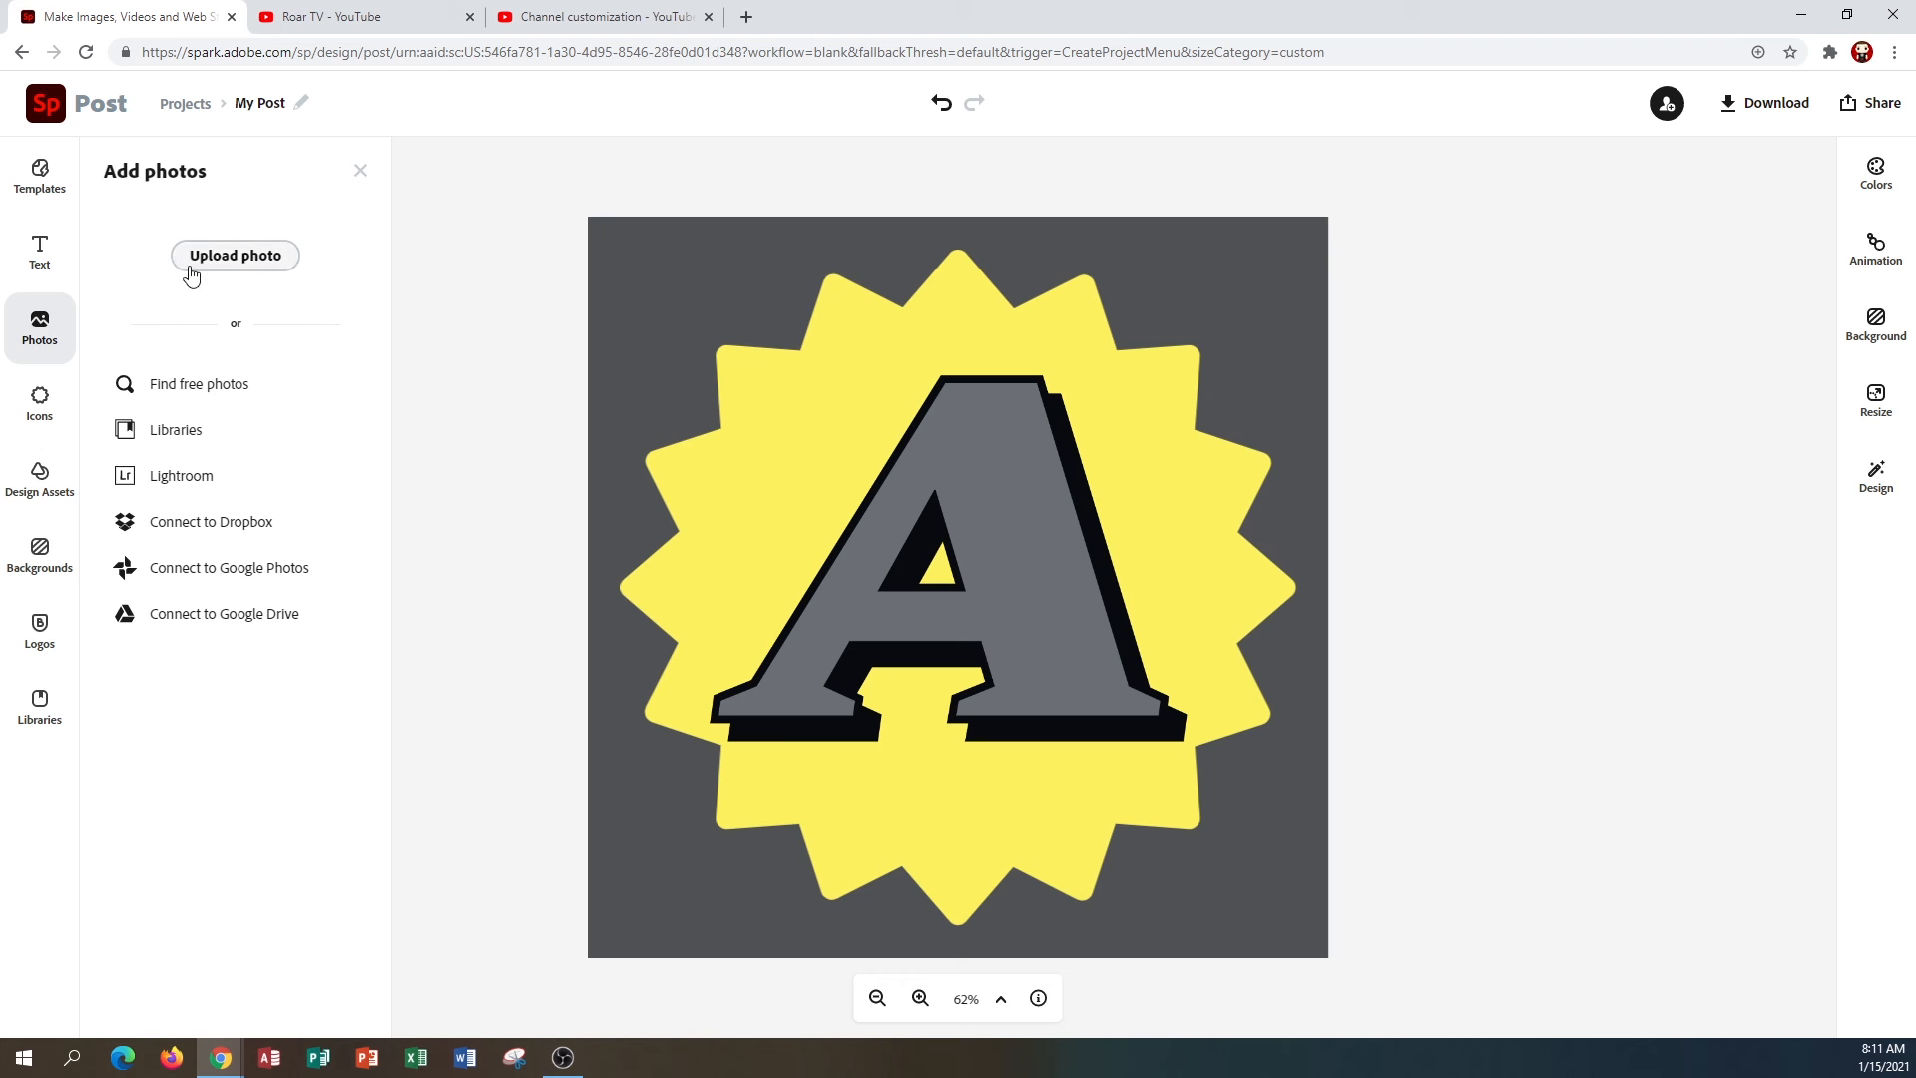
{"action": "left_click", "coordinate": [205, 267]}
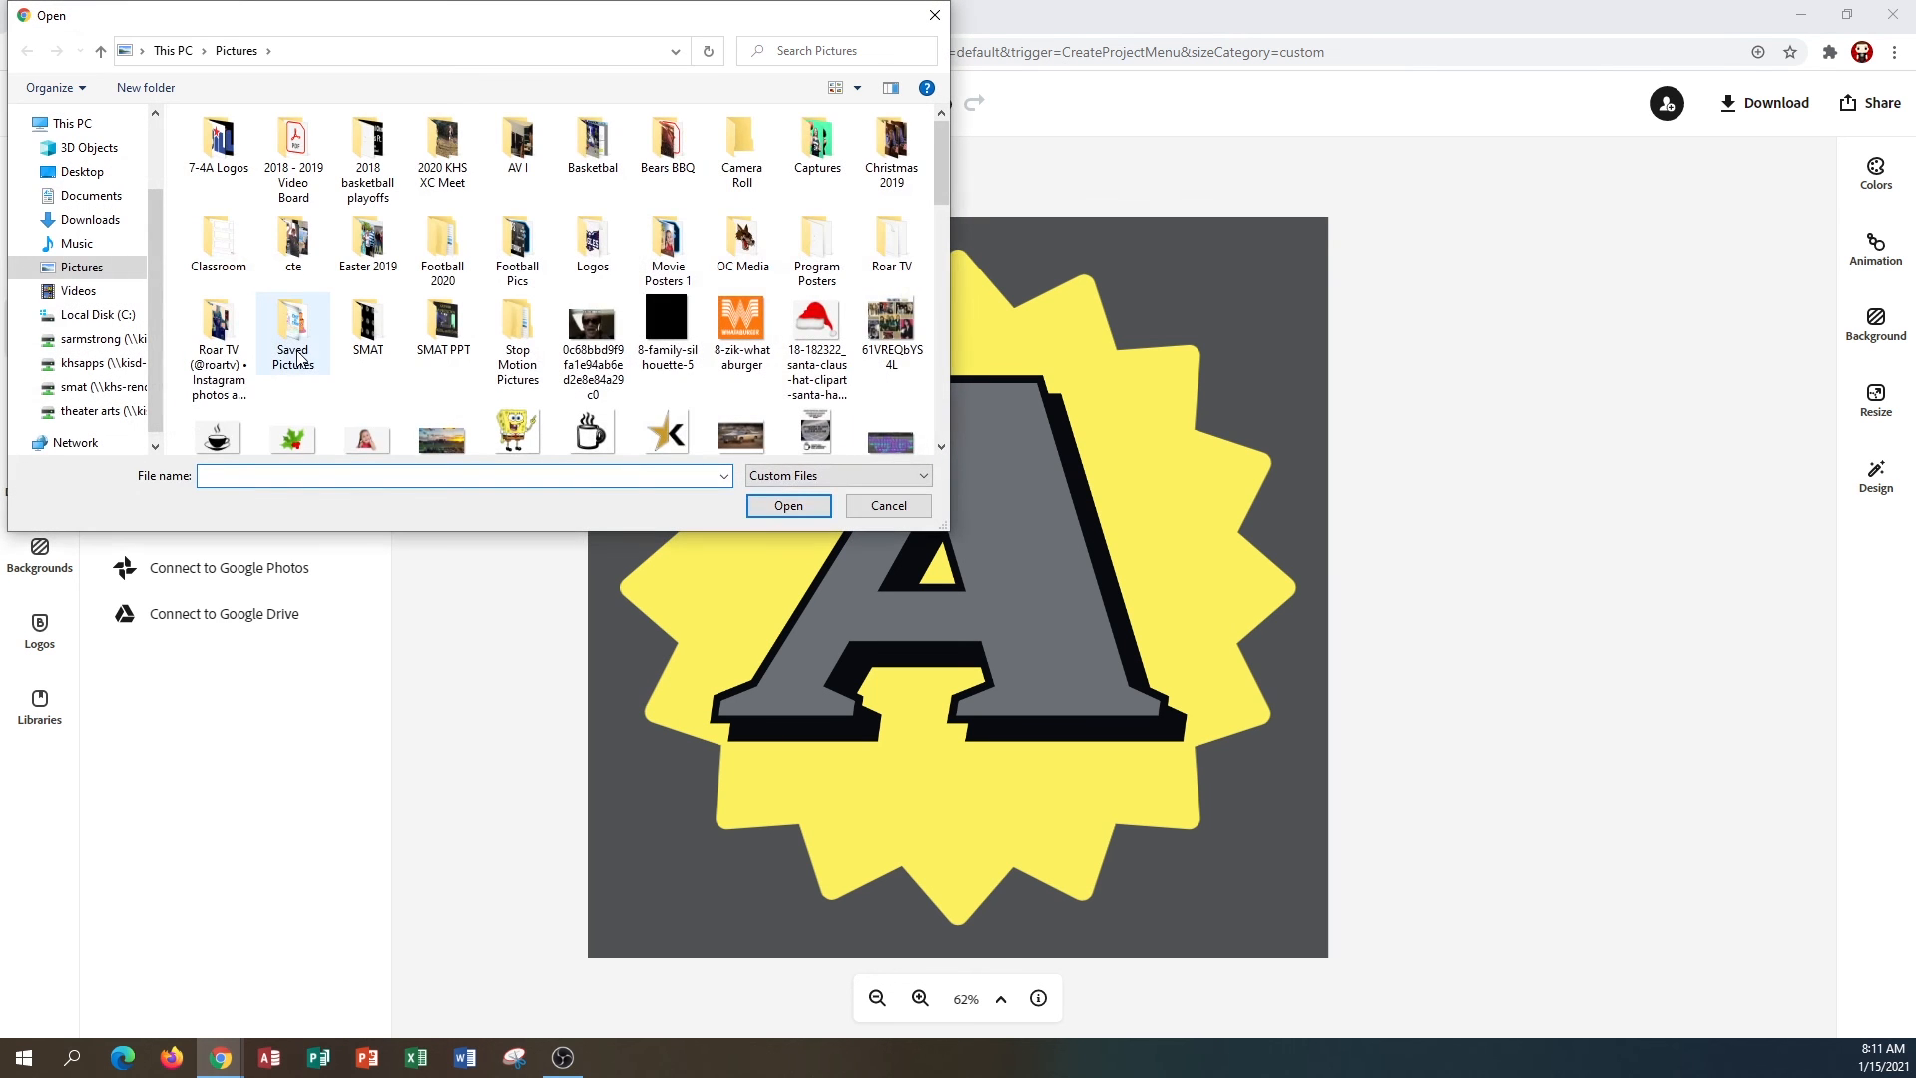
{"action": "scroll", "coordinate": [298, 339], "scroll_direction": "down", "scroll_amount": 3}
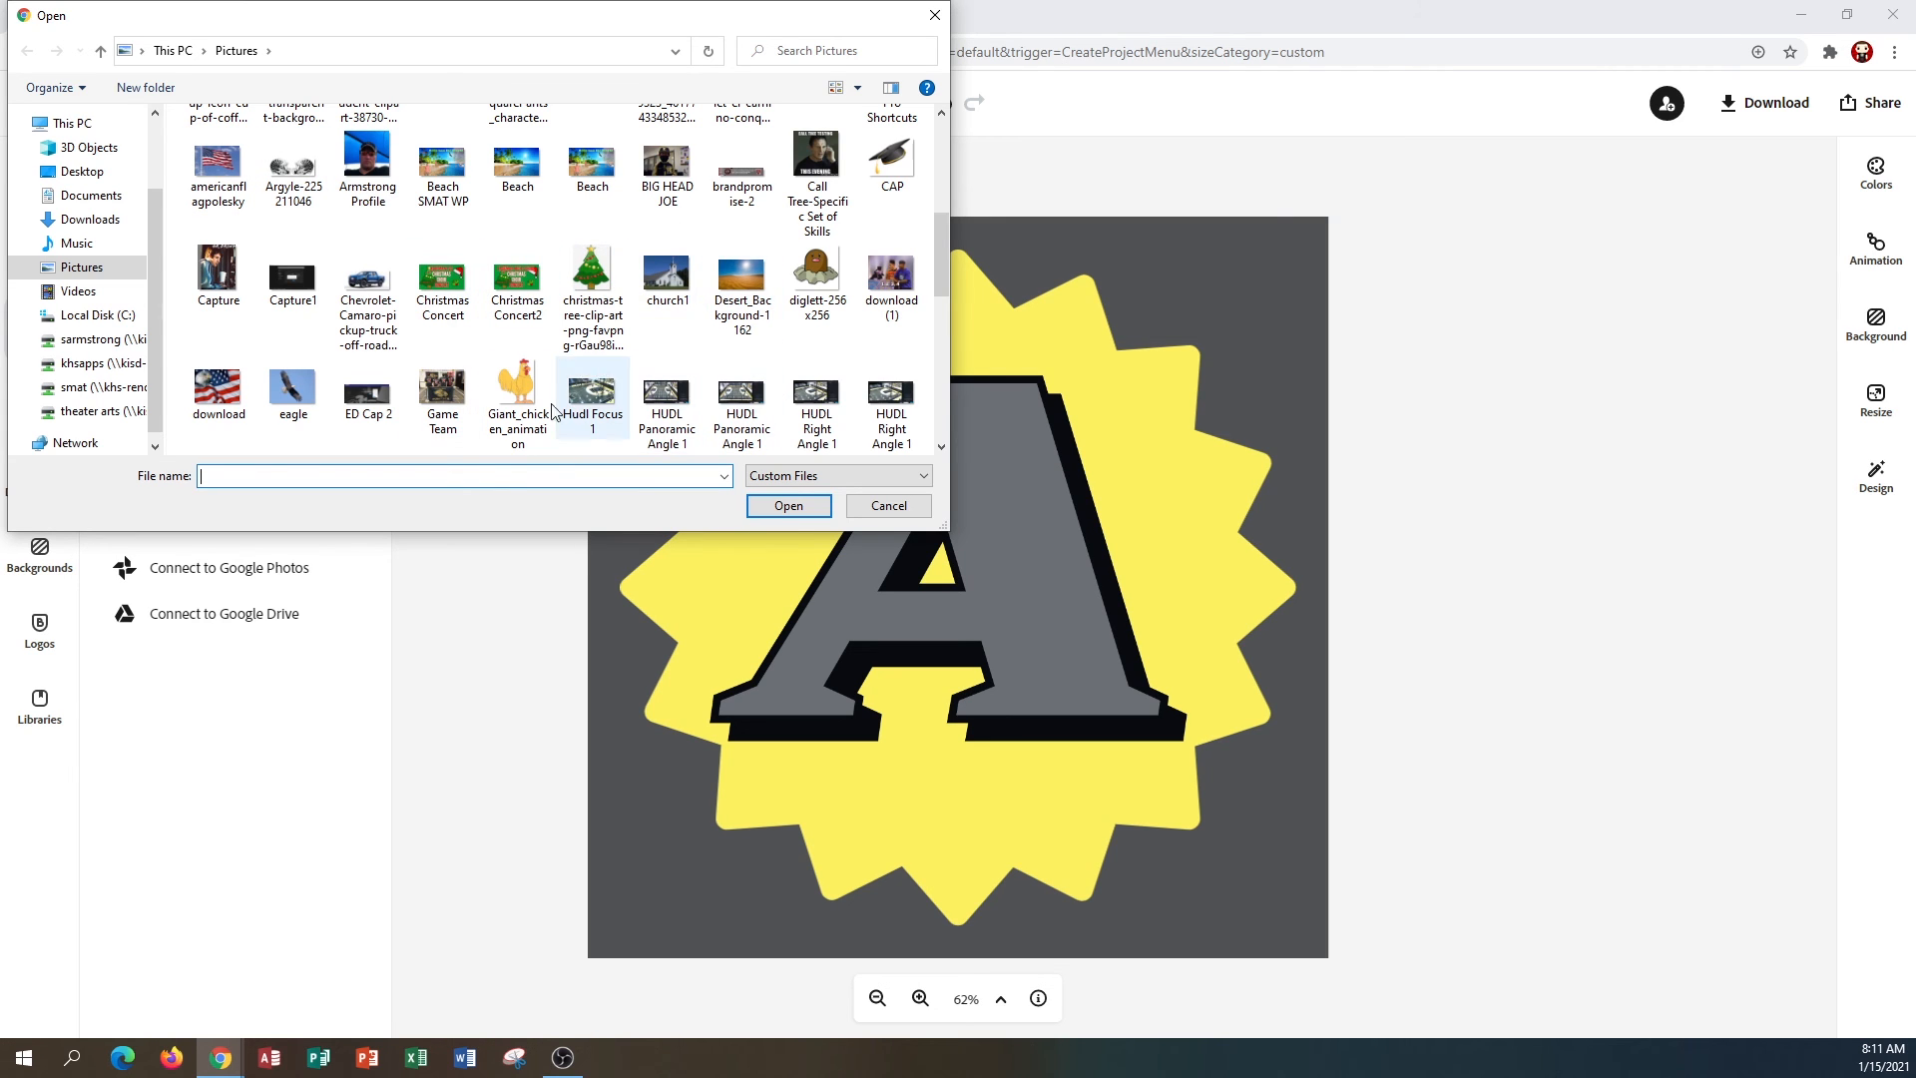
{"action": "left_click", "coordinate": [888, 506]}
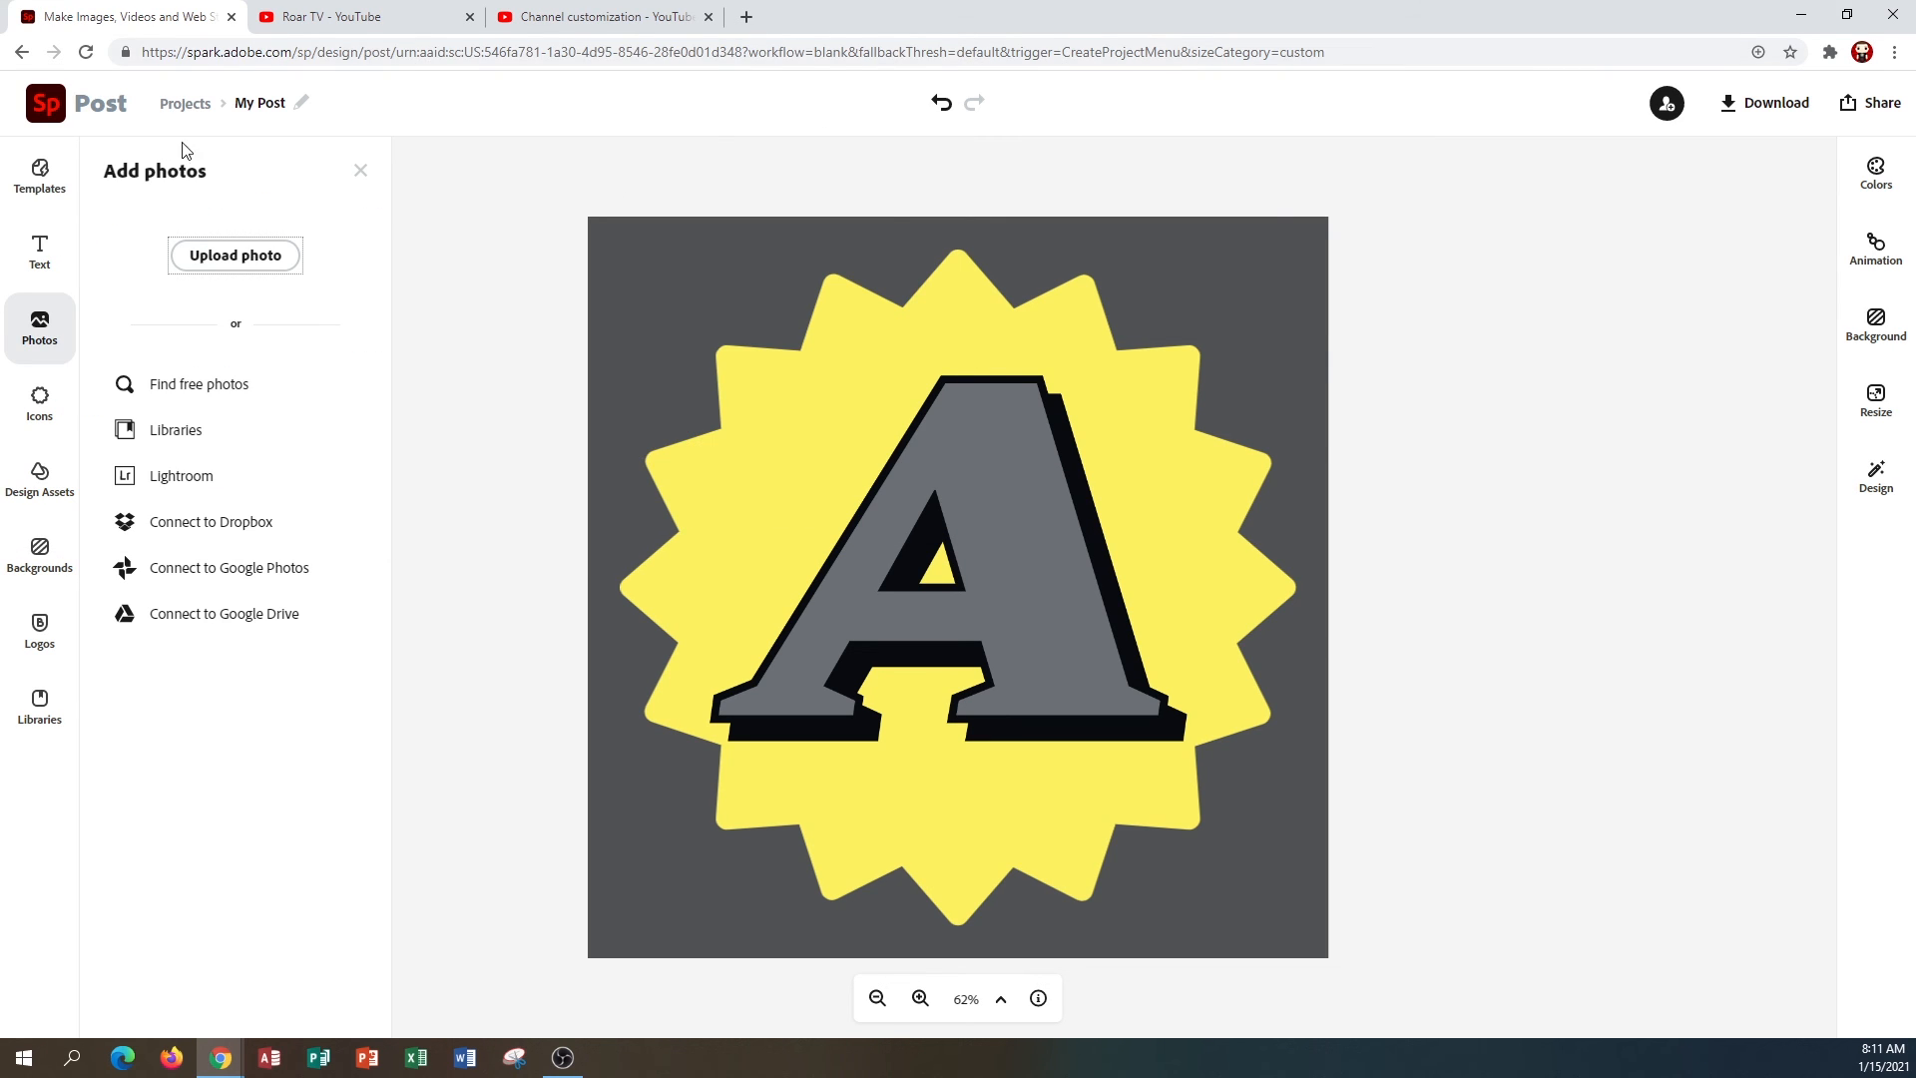
Rename the project Youtube Logo and return to the Spark home page.
{"action": "left_click", "coordinate": [249, 104]}
{"action": "type", "text": "T"}
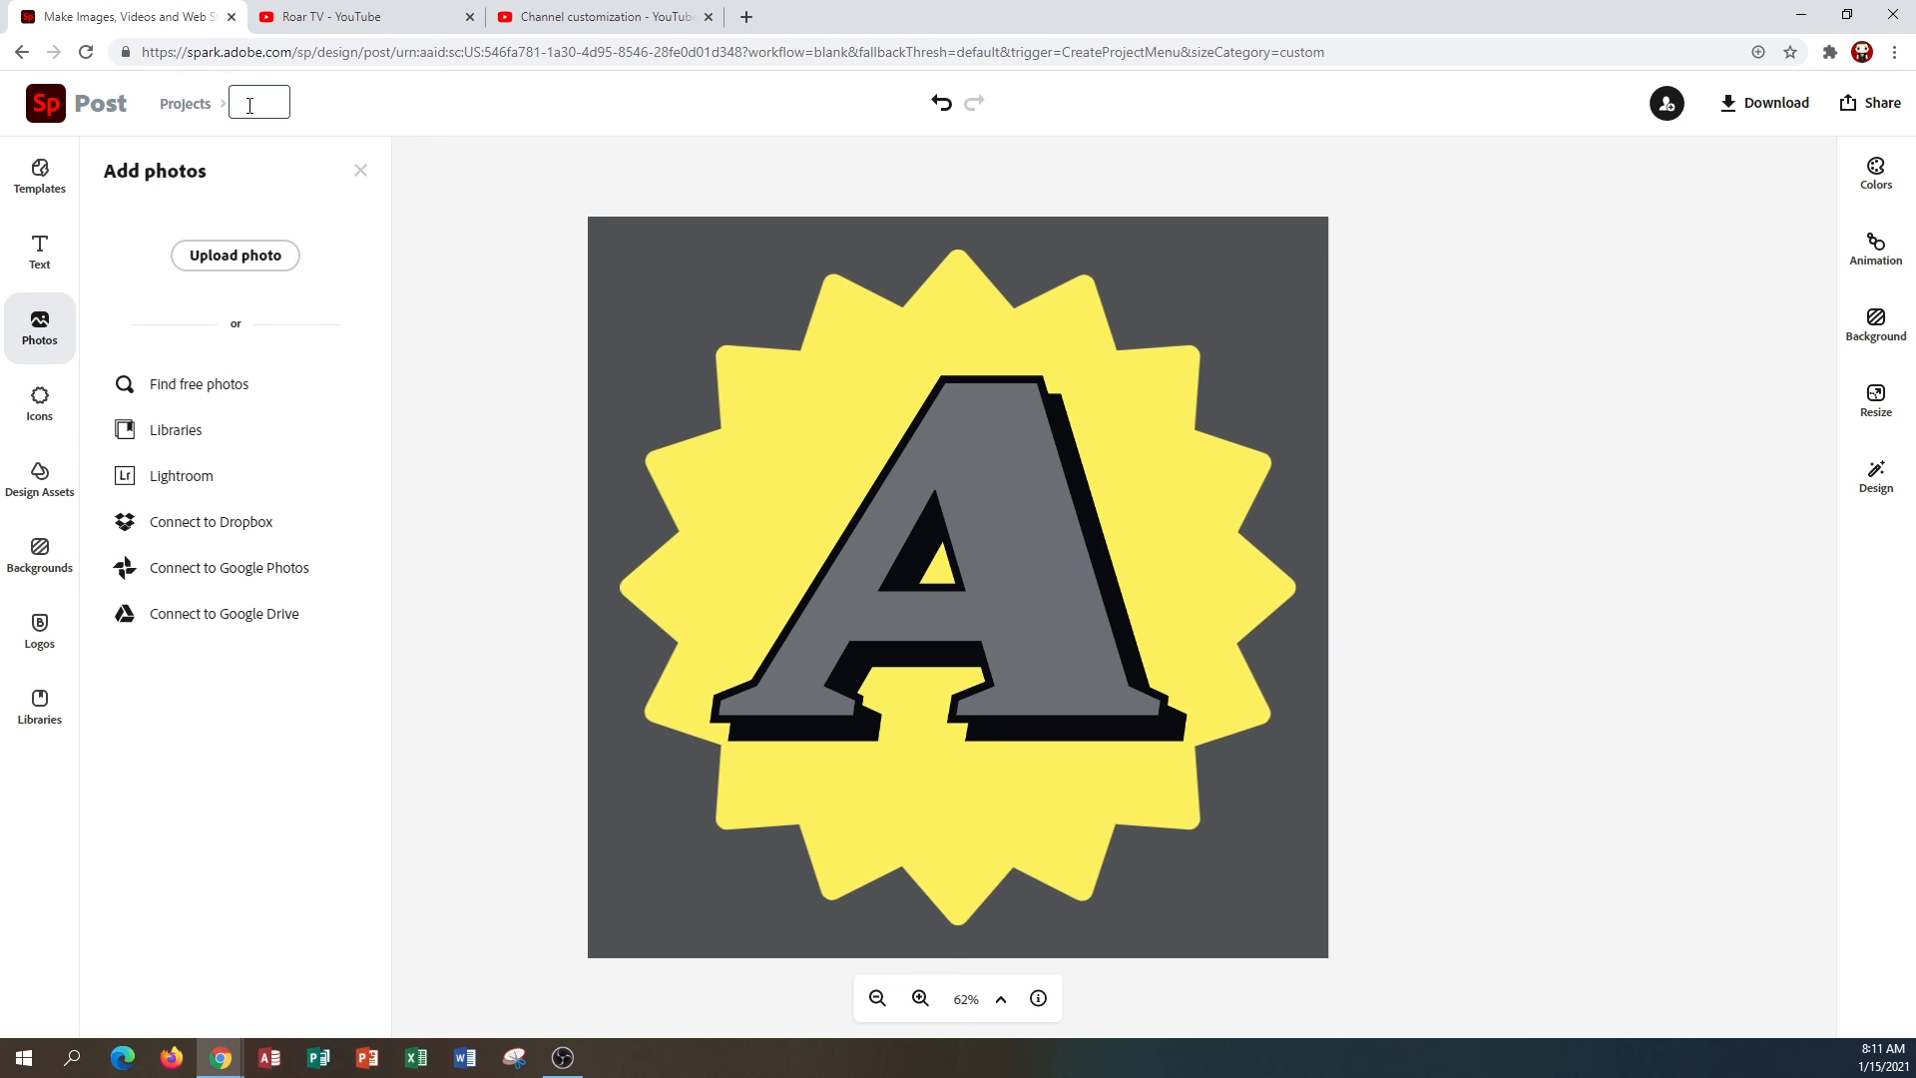
{"action": "type", "text": "youtube Logo"}
{"action": "left_click", "coordinate": [238, 105]}
{"action": "key", "text": "Delete"}
{"action": "type", "text": "Y"}
{"action": "left_click", "coordinate": [477, 202]}
{"action": "left_click", "coordinate": [44, 104]}
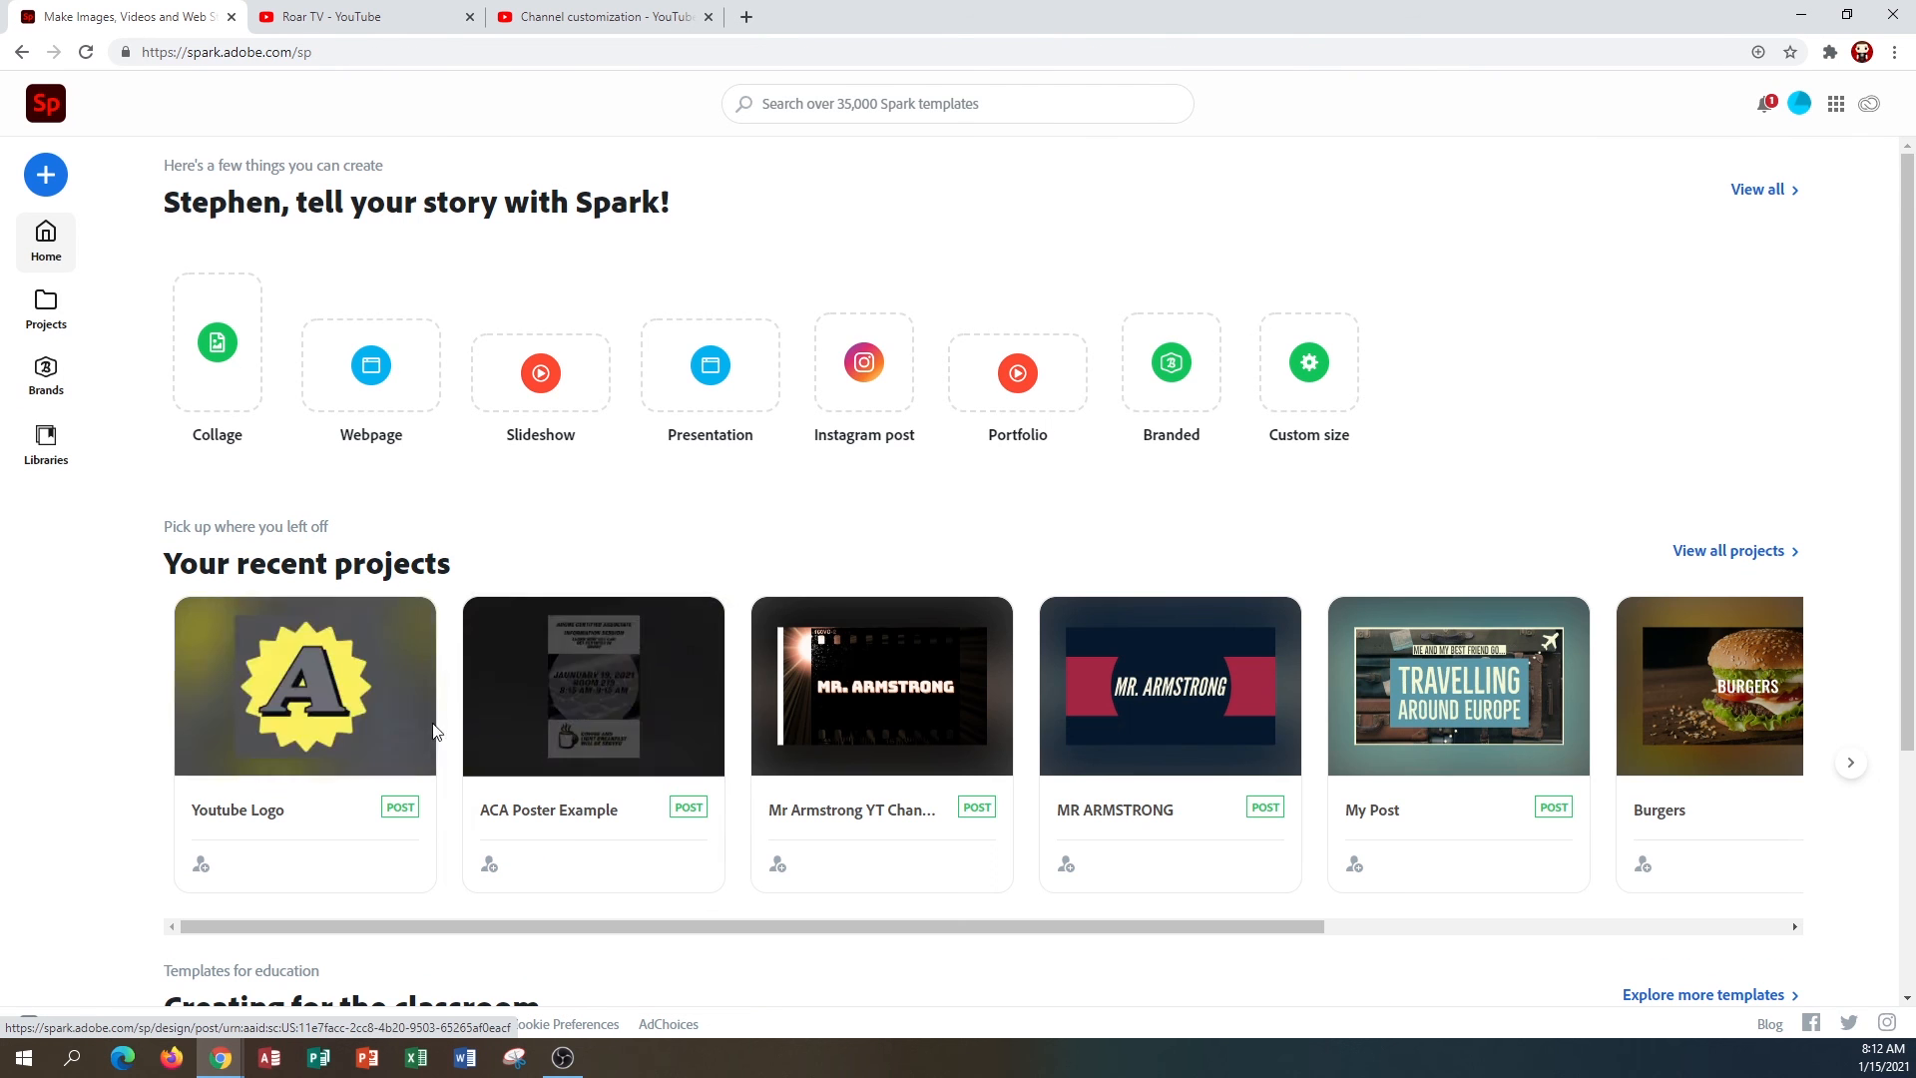